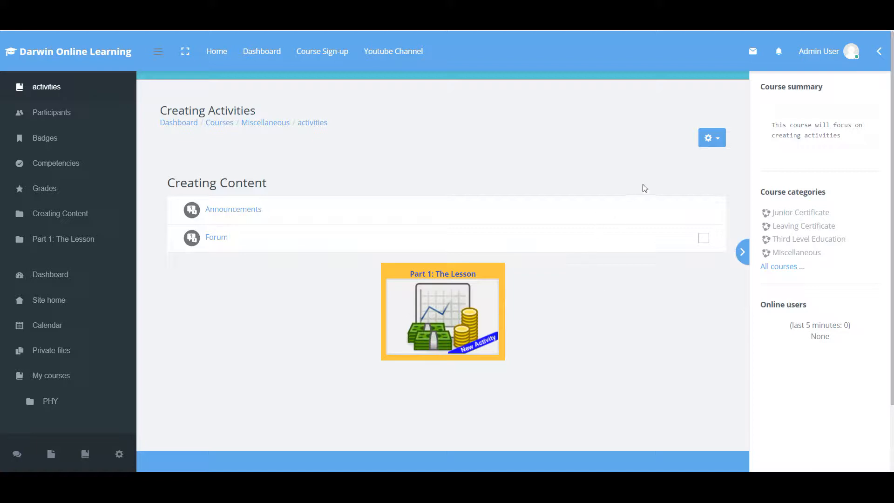
Step: Turn on editing for the Creating Activities course
left_click(718, 142)
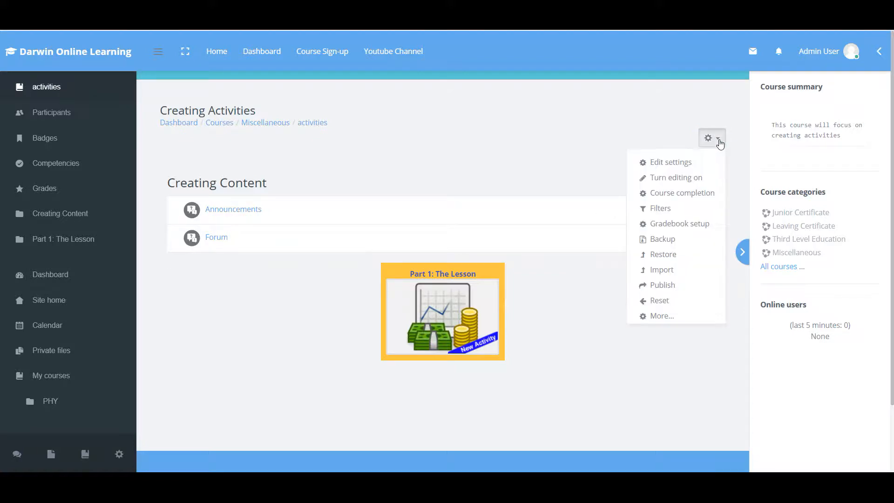
left_click(690, 179)
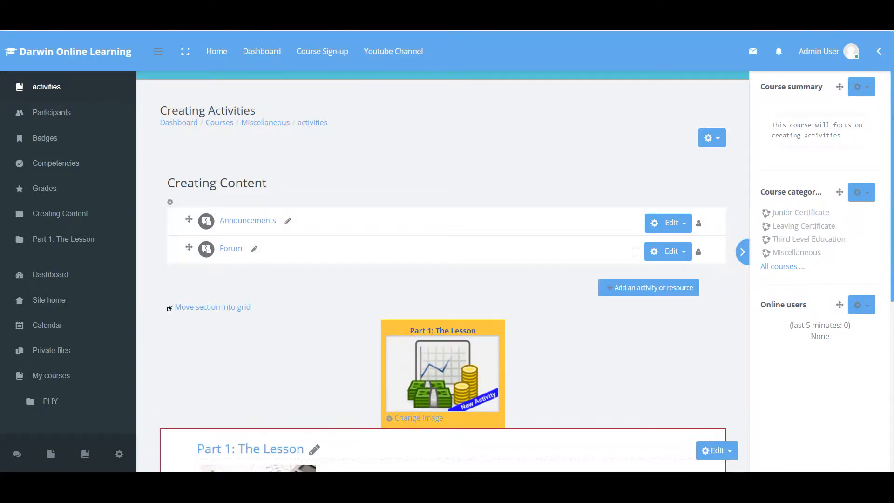
Step: Add a Lesson activity to the Part 1: The Lesson section
left_click_drag(893, 110, 893, 306)
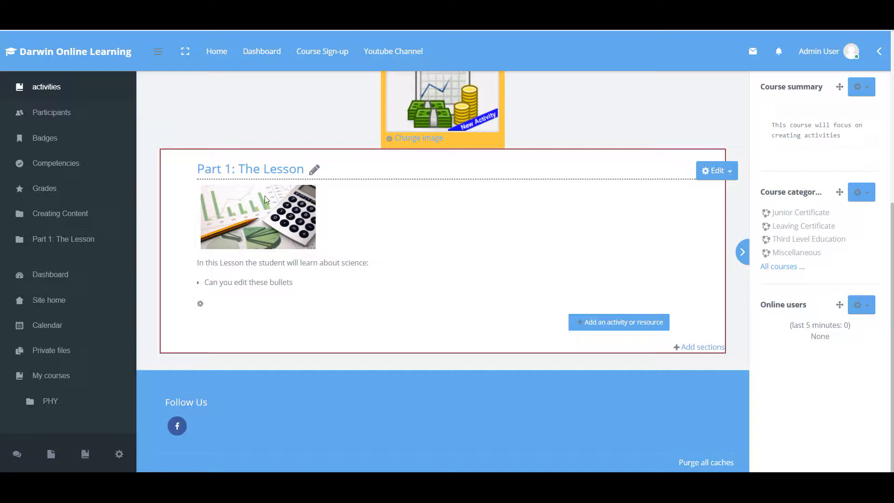
left_click(613, 326)
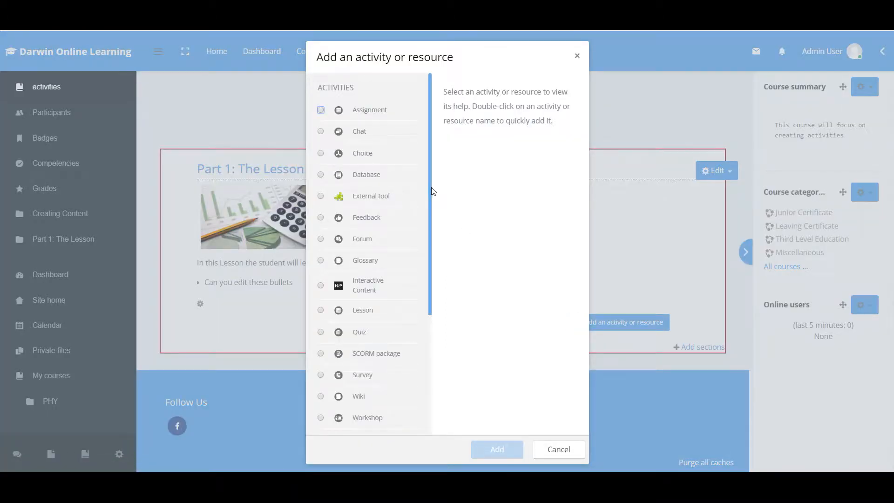
scroll(432, 212, "down", 1)
scroll(432, 211, "down", 1)
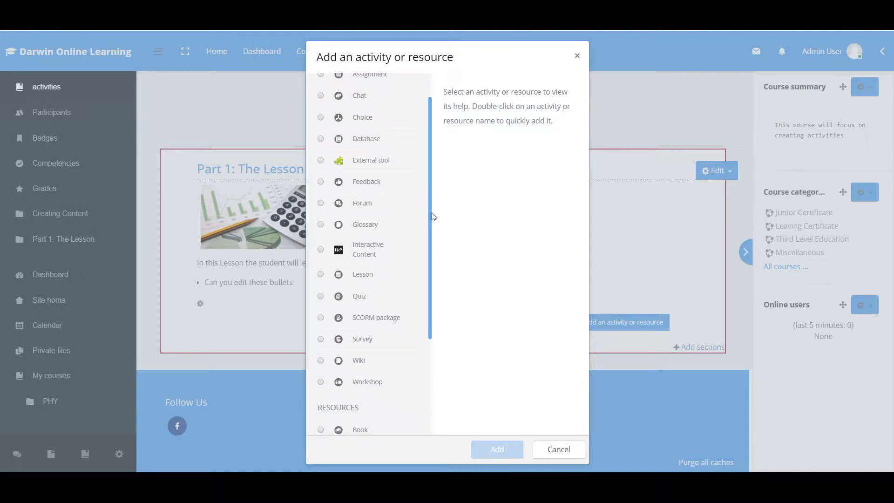
scroll(432, 217, "up", 2)
scroll(433, 196, "down", 5)
scroll(435, 288, "down", 5)
scroll(424, 285, "up", 2)
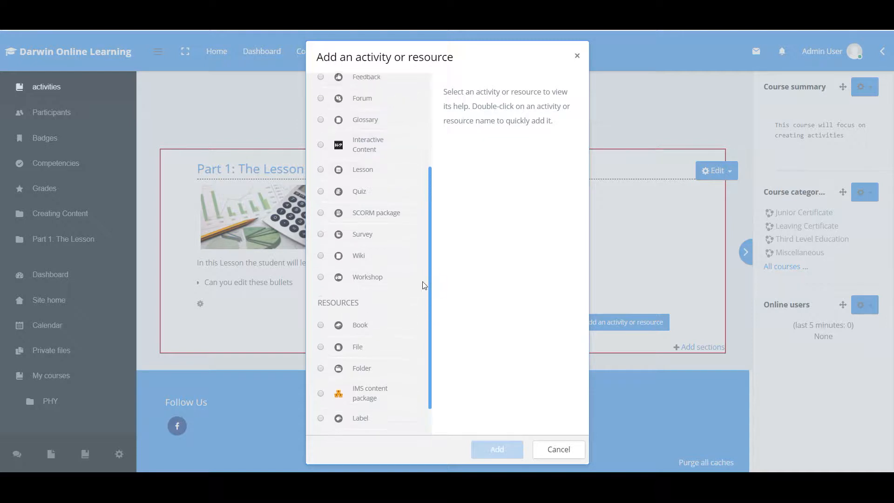
scroll(421, 274, "up", 2)
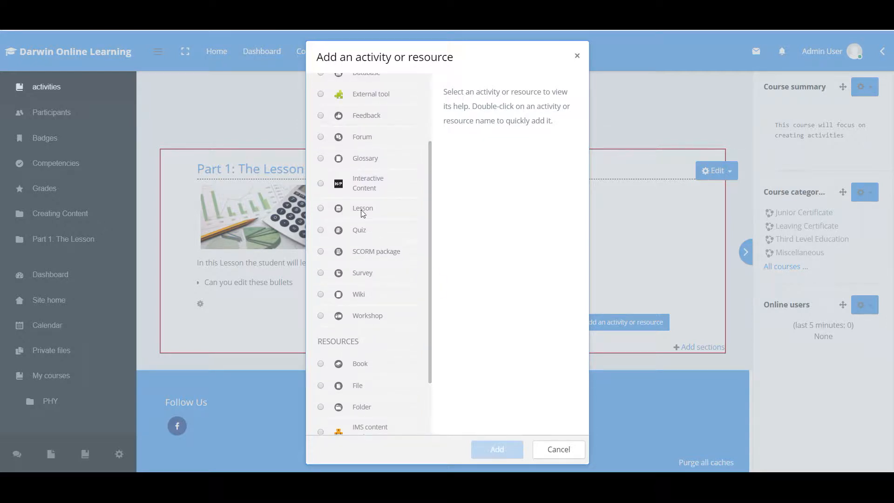
left_click(362, 213)
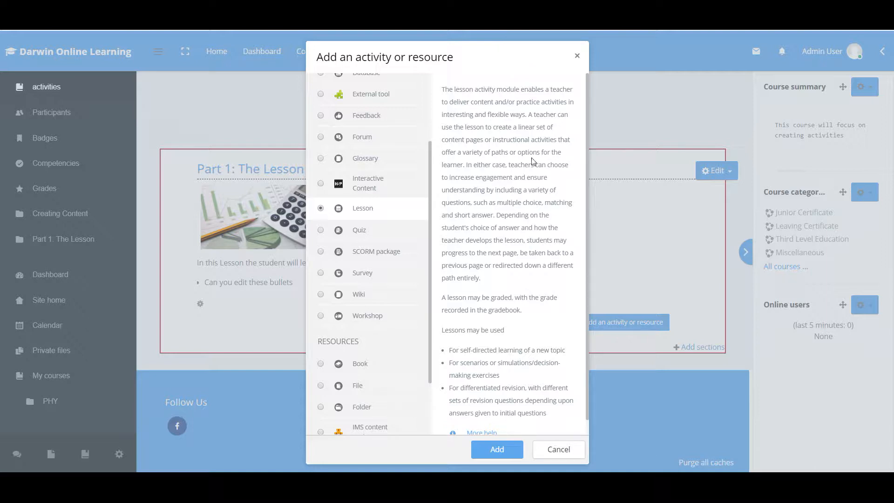
left_click(492, 450)
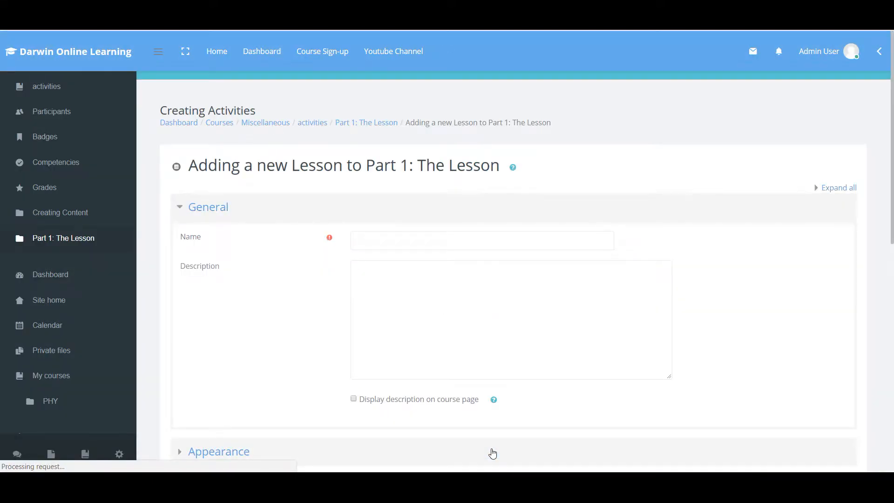
Step: Name the lesson "Science 1" and enter the description "This is a tutorial on creating a lesson"
left_click(398, 241)
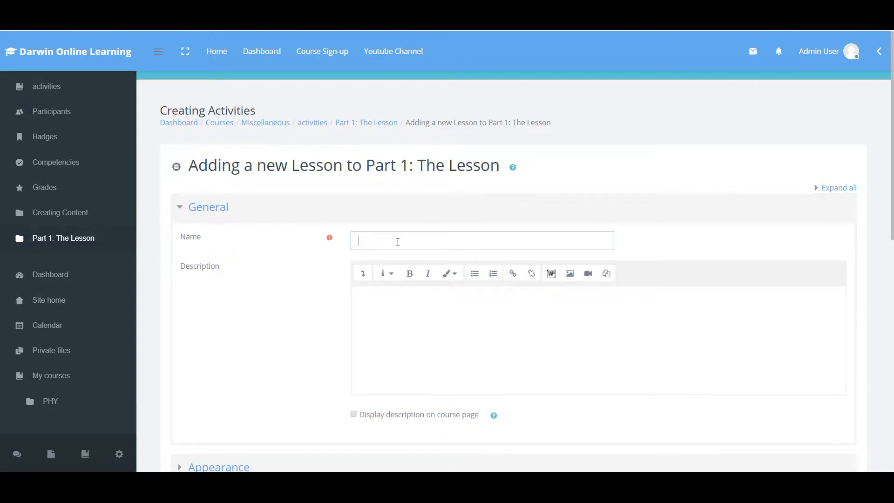
type("Science 1")
left_click(385, 292)
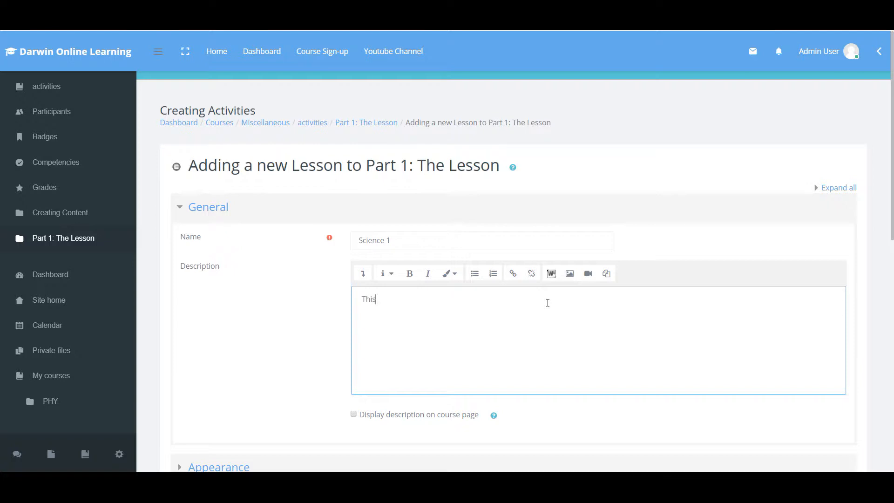
type("a tutorial on creating a lesson")
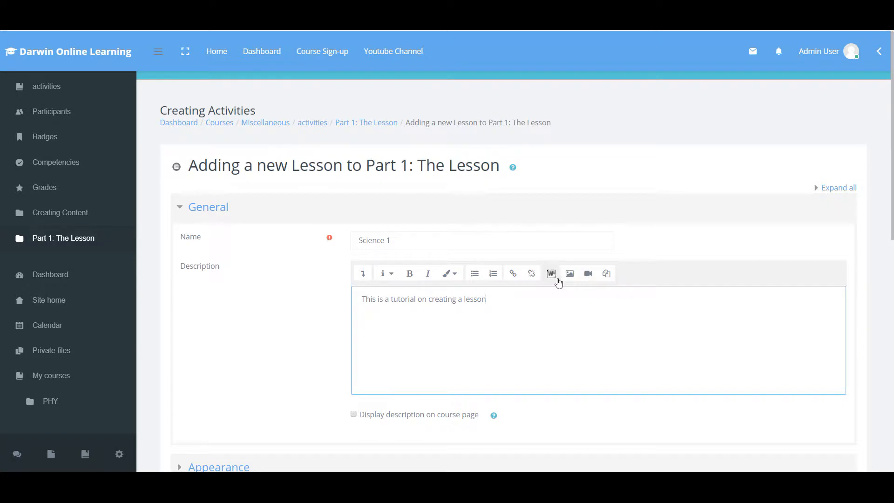
Step: Choose physchem.jpg from the repository as an image for the lesson description
left_click(572, 276)
left_click(391, 234)
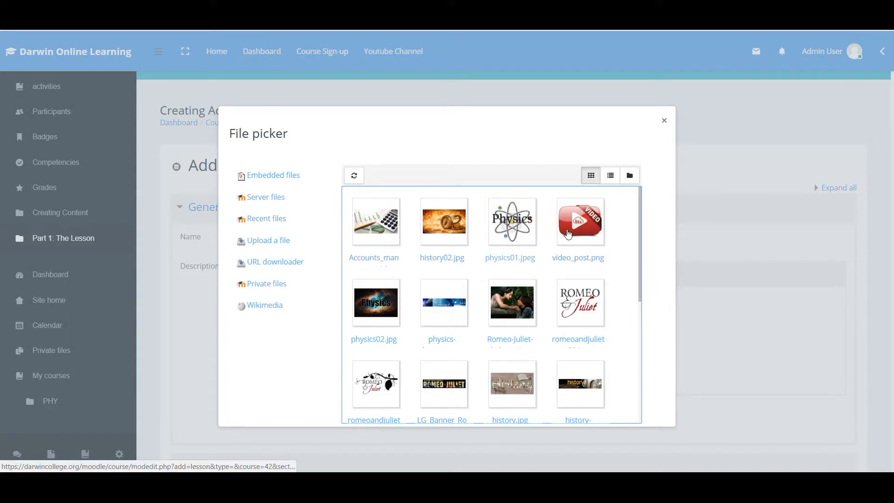
scroll(642, 279, "down", 1)
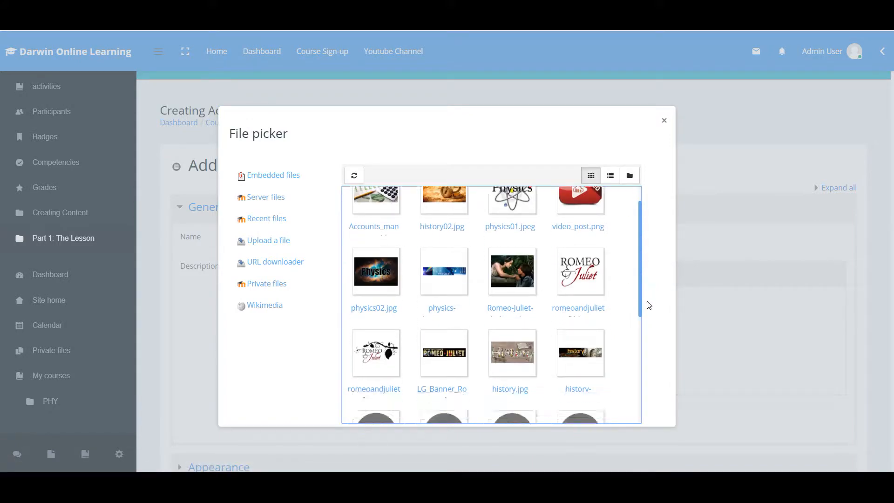
scroll(650, 304, "down", 5)
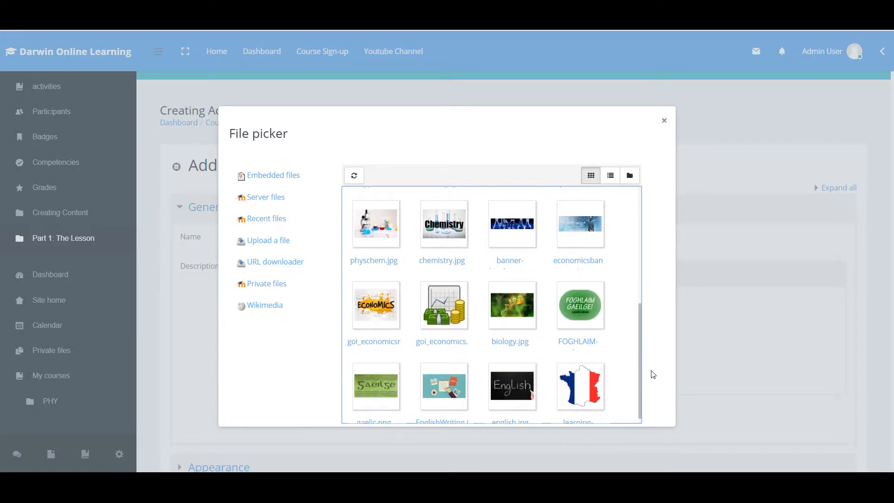
left_click(378, 226)
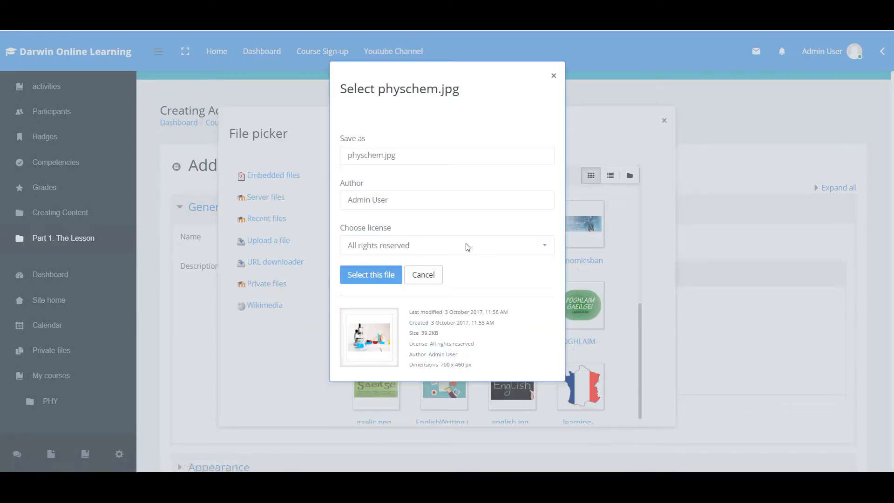
left_click(379, 276)
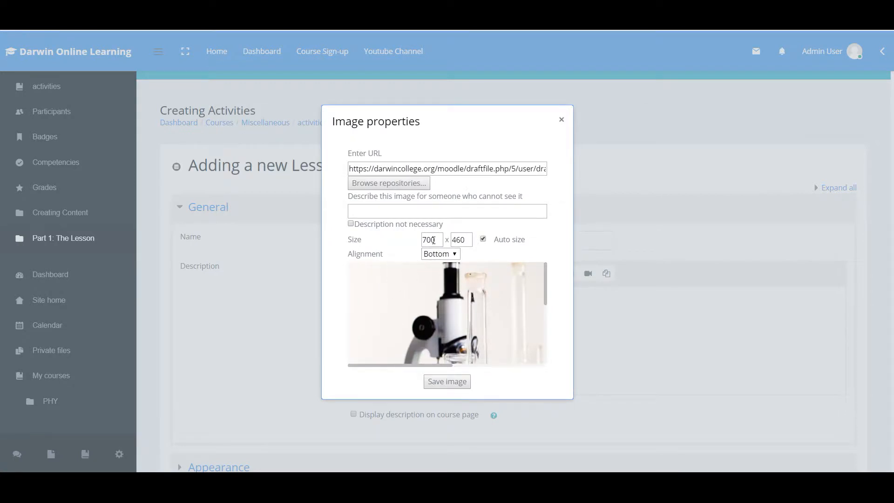
Step: Set the image width to 220 with automatic sizing, mark its description as not necessary, and save the image
left_click_drag(434, 239, 414, 243)
type("220")
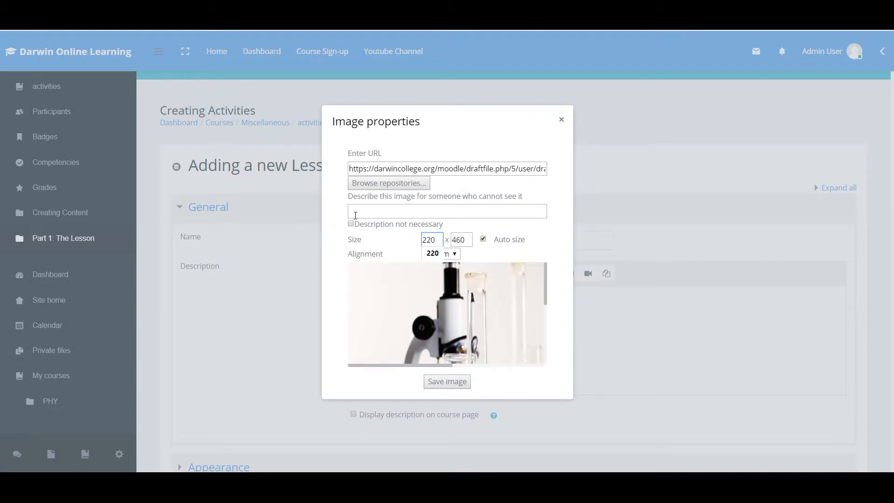
left_click(351, 224)
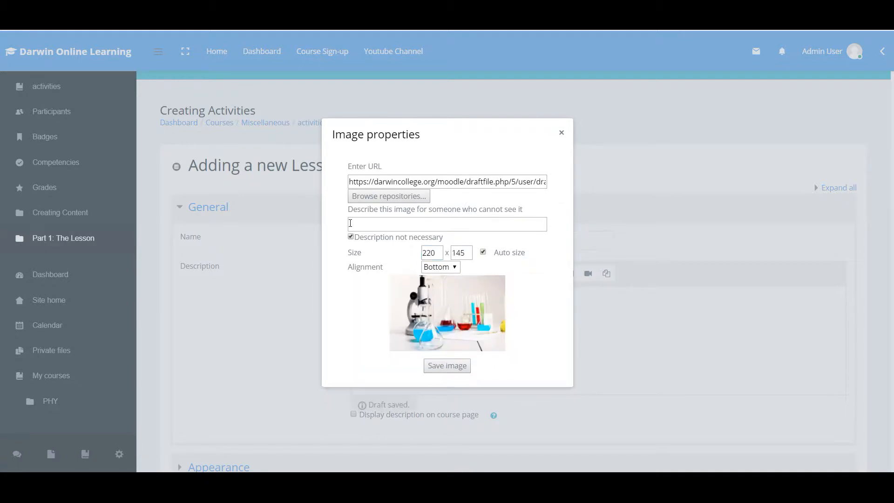
left_click(444, 366)
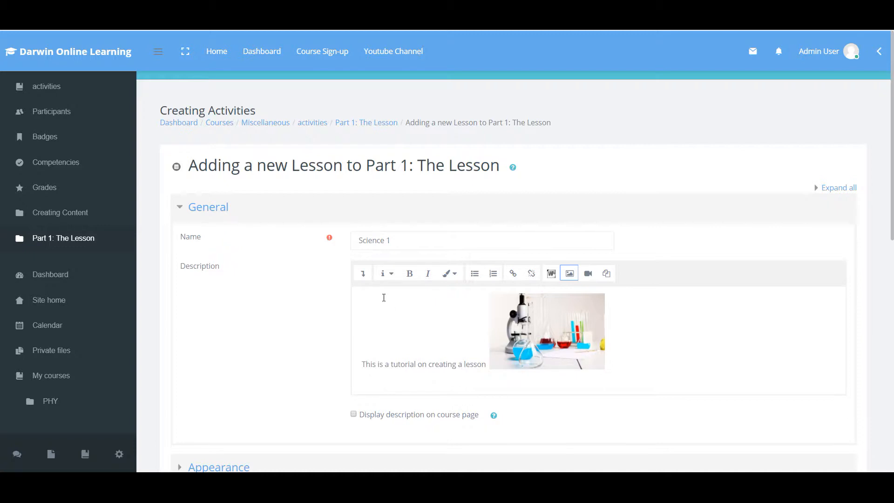
Step: Edit the description's HTML to close the paragraph after "lesson" and remove the trailing closing tag, placing the image below the text
left_click(364, 274)
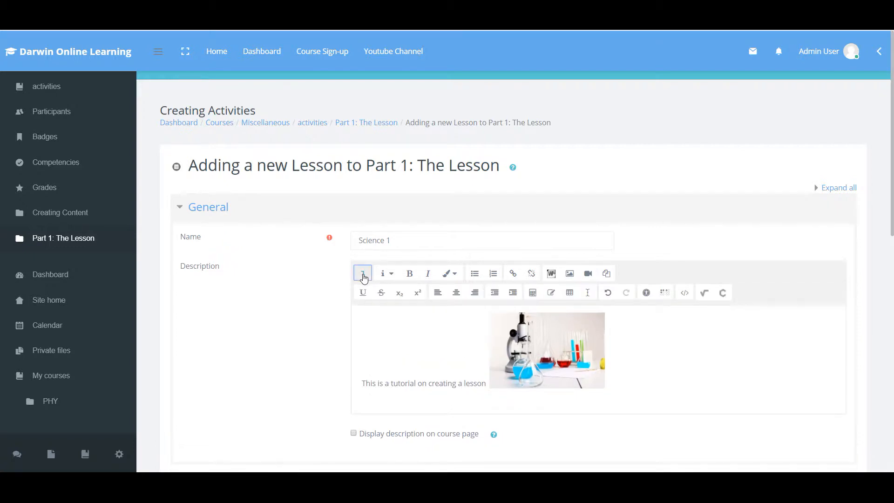
left_click(685, 294)
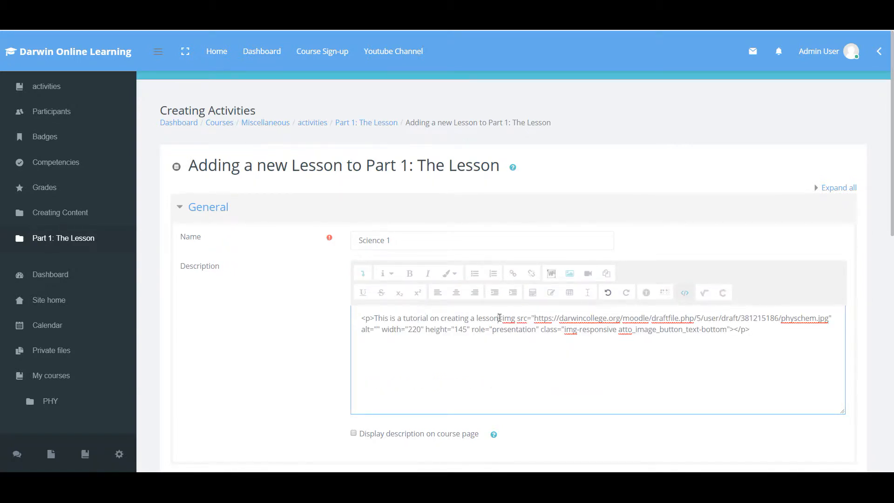
type("</p>")
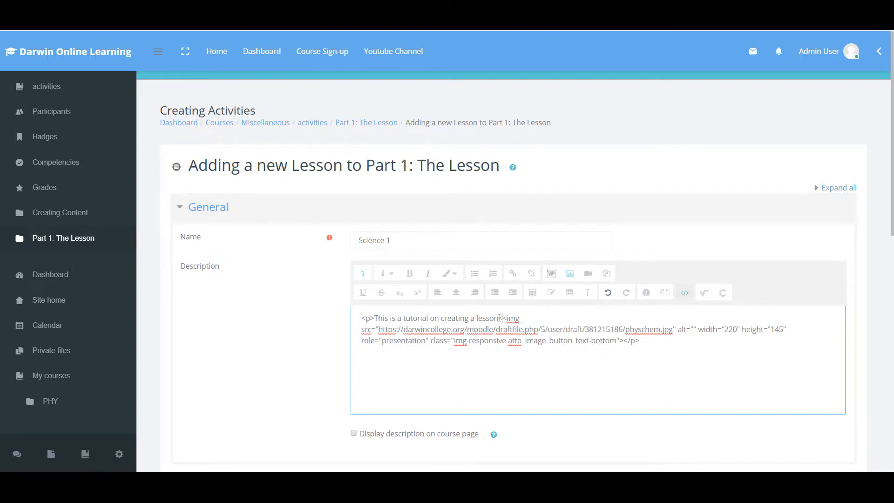
type("><")
left_click_drag(624, 341, 650, 342)
key("BackSpace")
left_click(685, 292)
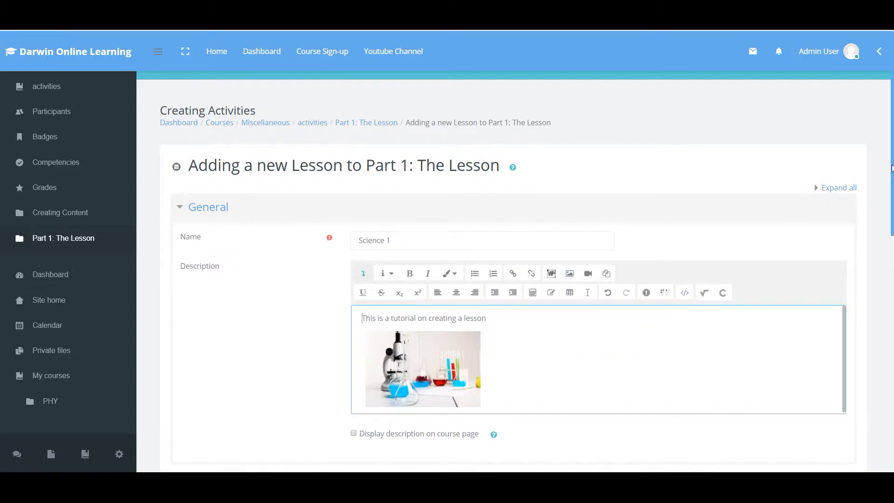
Step: Enable displaying the description on the course page, then save and display the lesson
left_click_drag(891, 167, 892, 274)
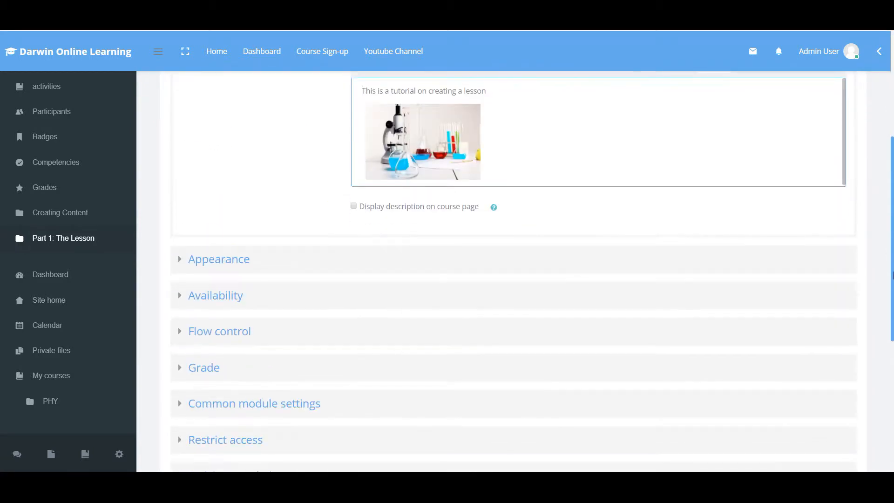
left_click(353, 206)
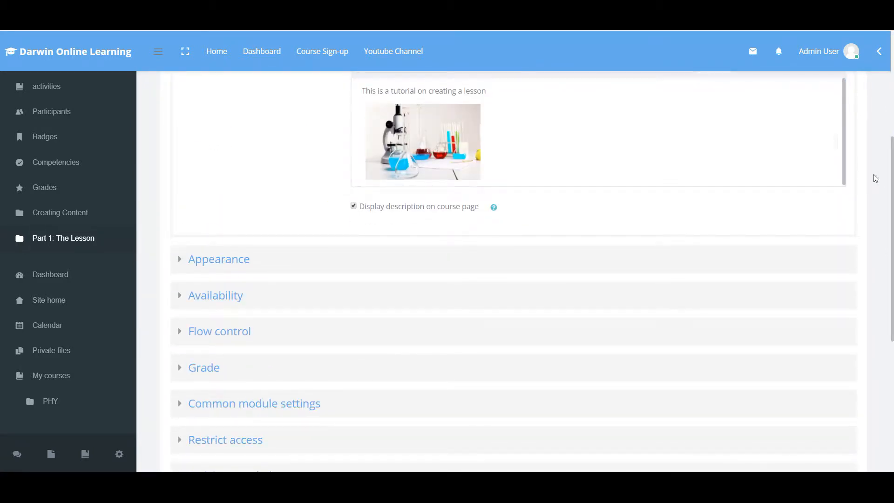
left_click_drag(889, 183, 889, 293)
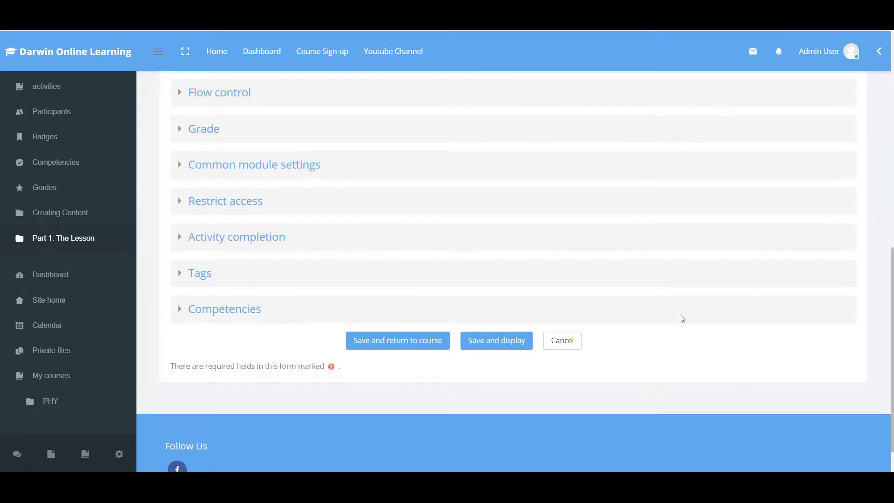
left_click(480, 349)
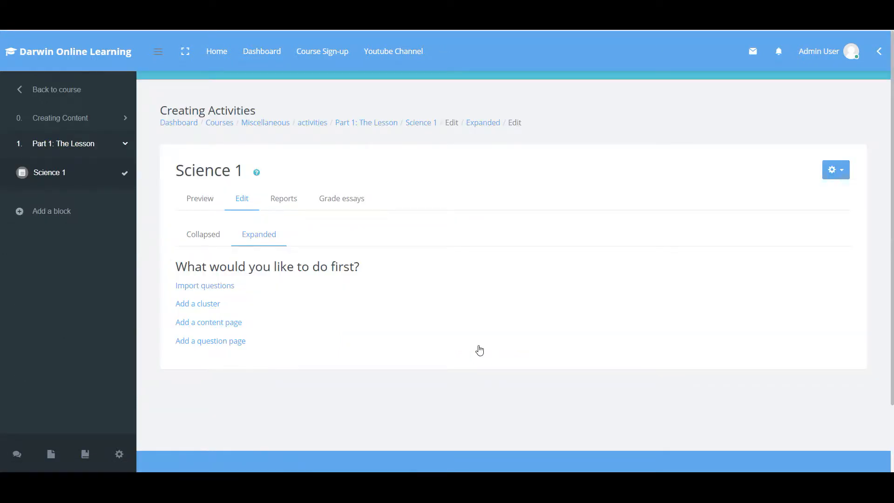
Step: Check how the Science 1 lesson appears in its course section and reopen the lesson
left_click(361, 124)
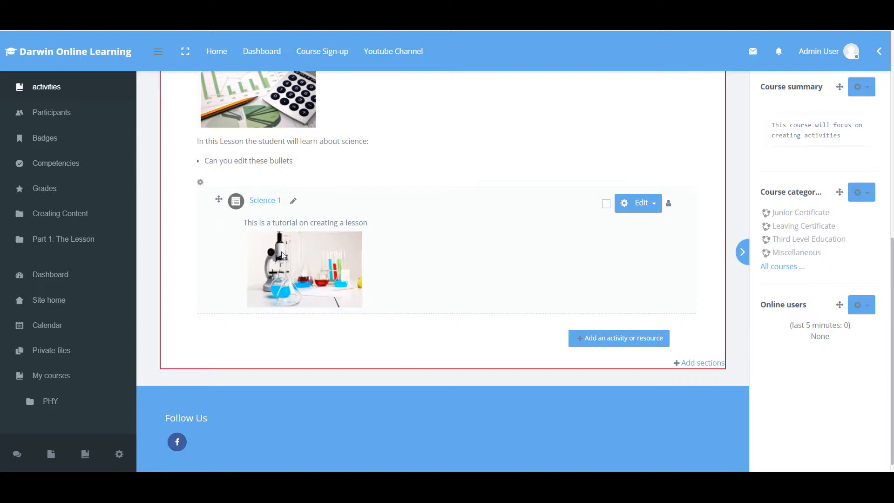
left_click(264, 203)
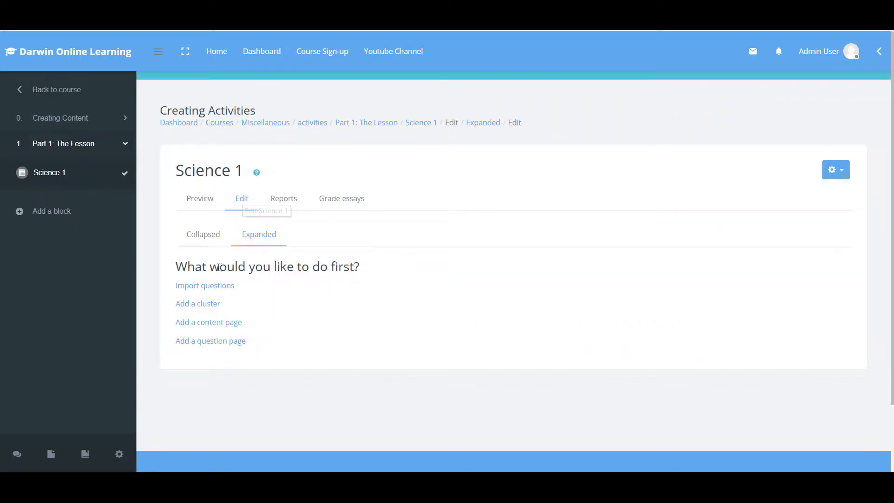
Step: Start a new content page in the Science 1 lesson and title it "Science Page 1"
left_click(207, 322)
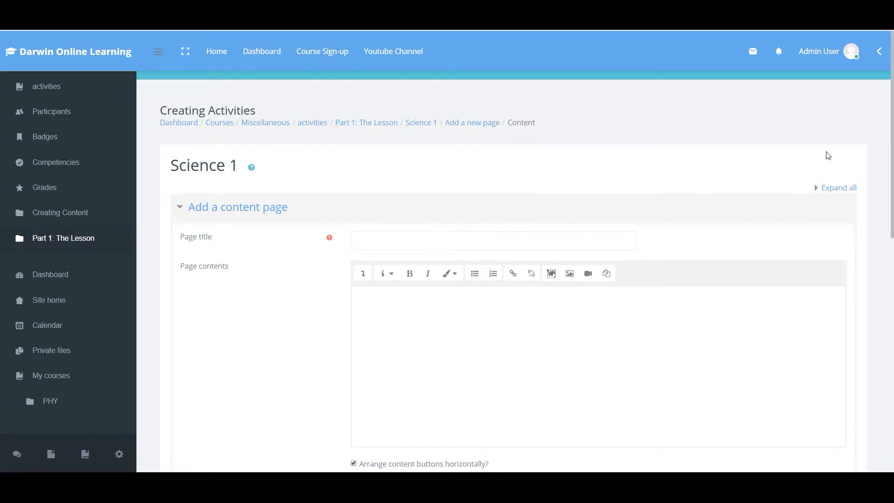
left_click(475, 236)
type("Science Page")
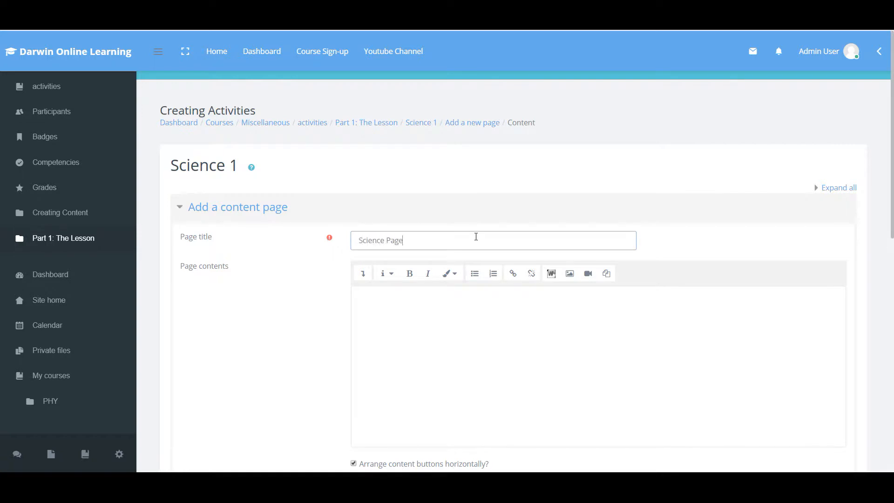
type(" 1")
Step: Enter the page contents "This an introduction to Science", correcting the misspelled "introduction" with the spelling suggestion
left_click(368, 294)
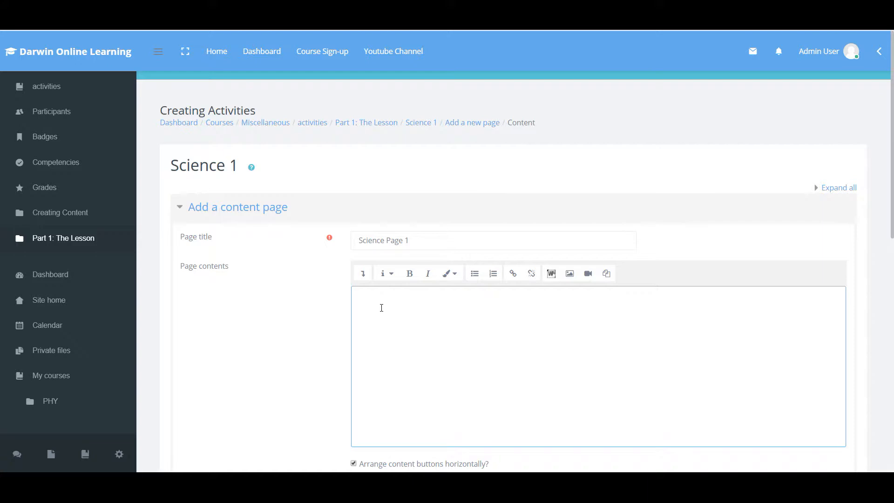
type("This an introducton to")
type("Science")
right_click(405, 299)
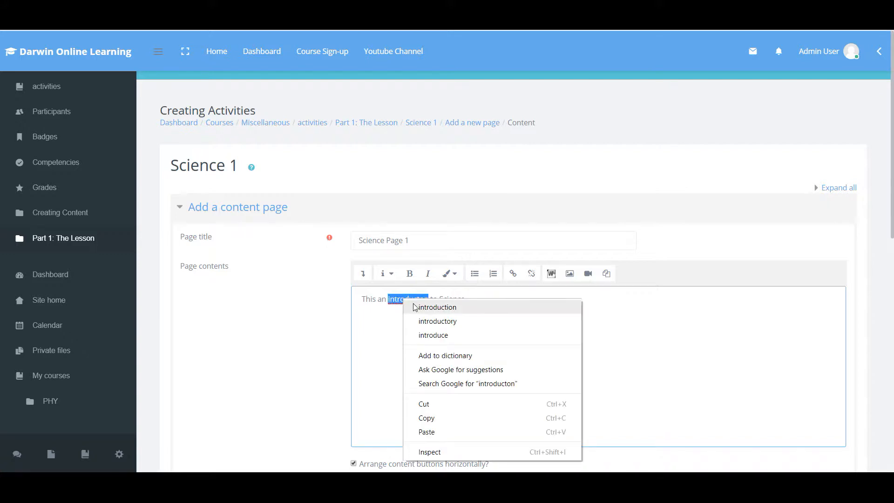
left_click(415, 306)
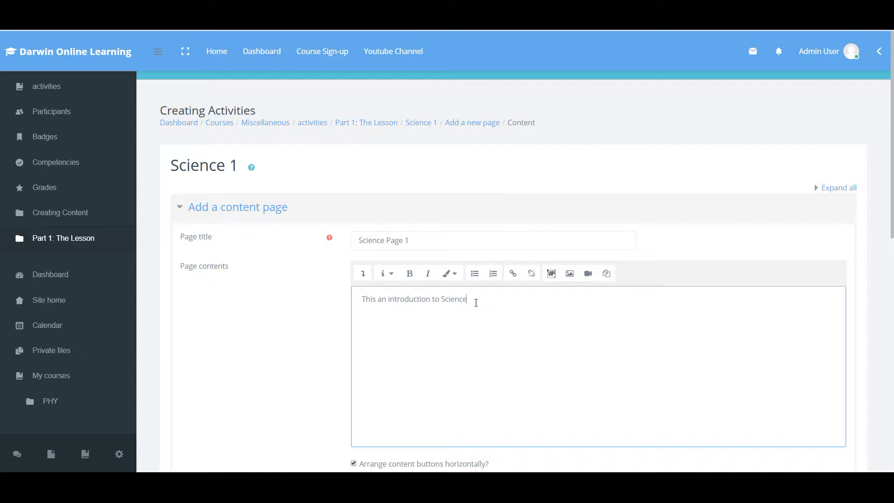
Step: Insert the physics01.jpeg image into the page contents at 220 x 220, marking its description as not necessary
left_click(569, 277)
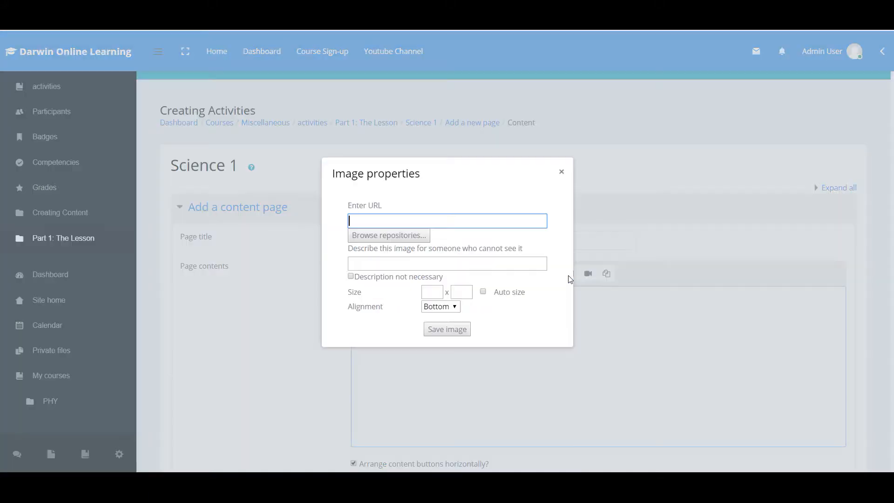
left_click(368, 236)
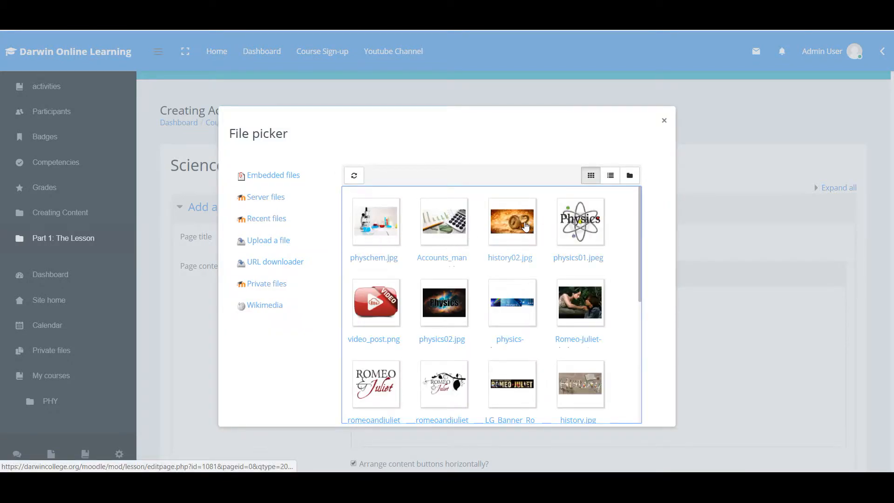
left_click(587, 228)
left_click(380, 278)
double_click(435, 239)
type("220")
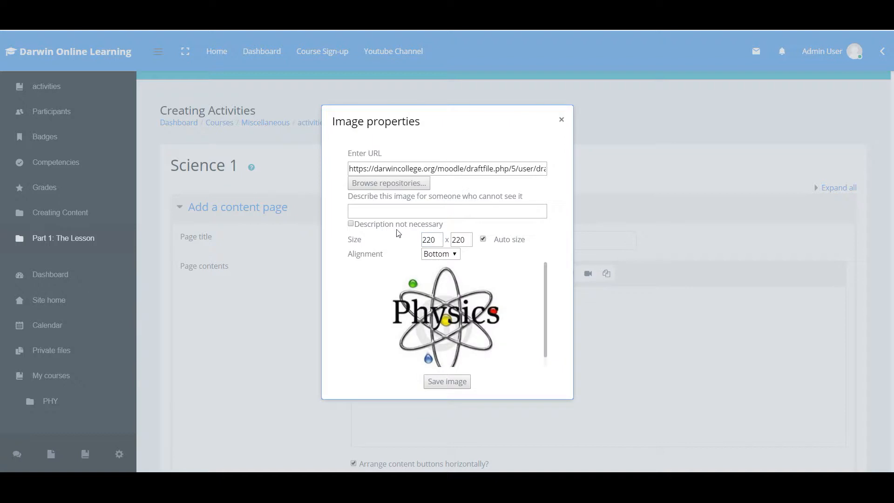
left_click(351, 224)
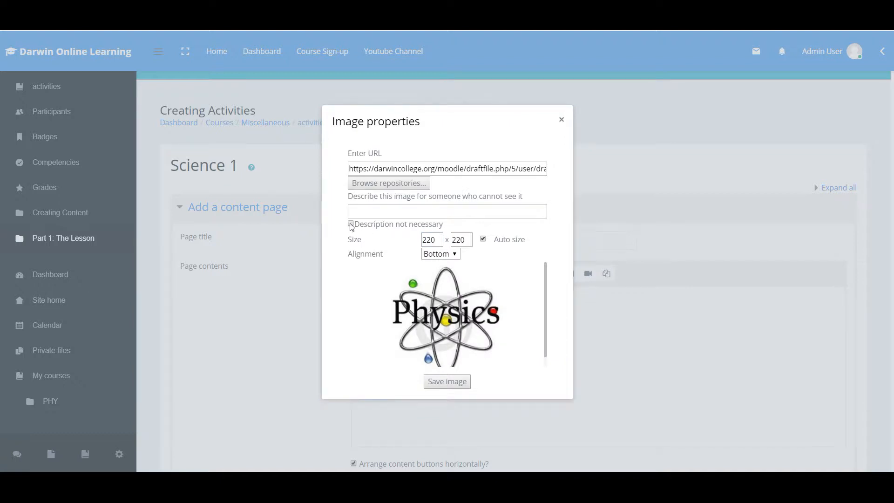
left_click(441, 385)
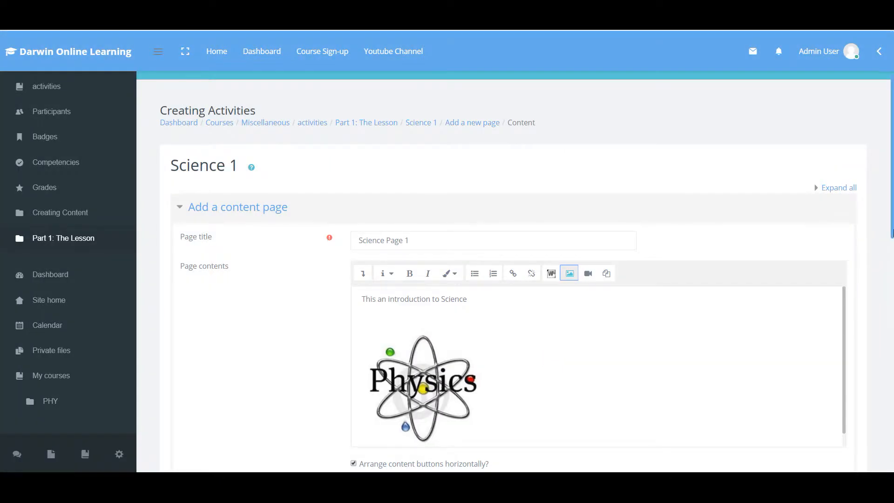
Step: Add an empty line below the Physics image in the page contents
left_click_drag(892, 224, 878, 307)
left_click(591, 213)
key("Return")
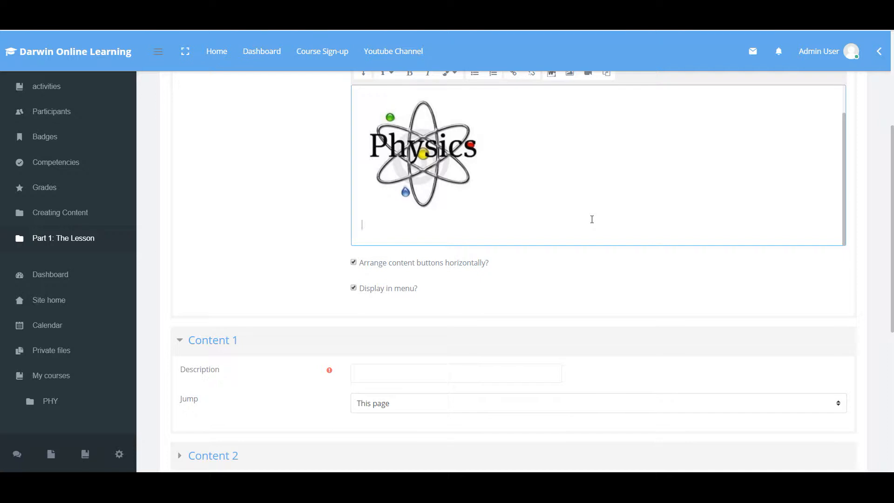
scroll(567, 228, "up", 3)
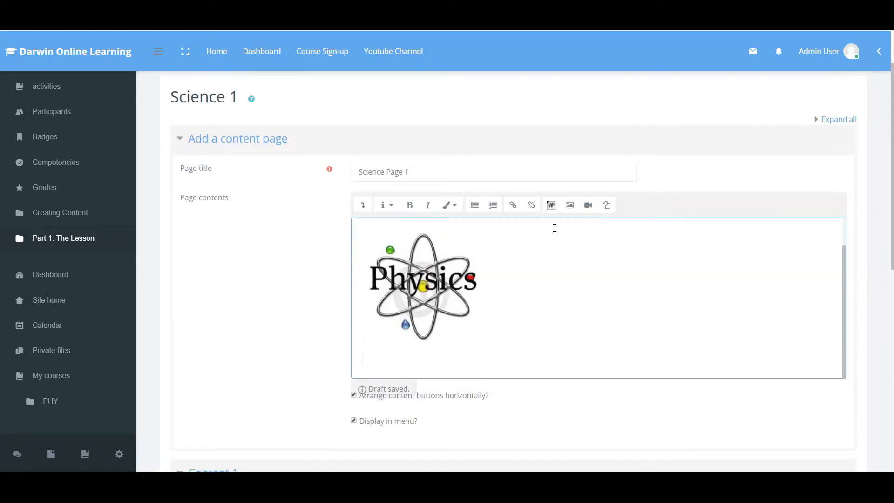
scroll(892, 207, "down", 1)
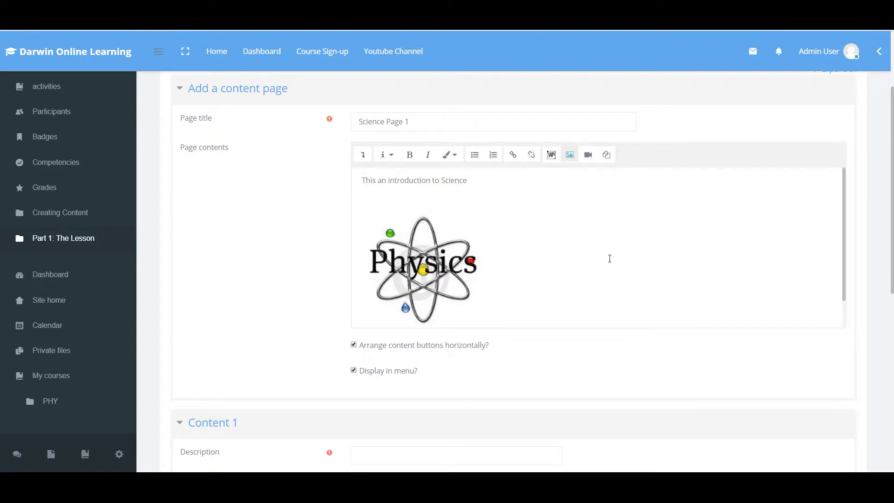
Step: Switch to the word processor to examine the Science document, select its entire contents, and return to the Moodle page
key("alt+Tab")
key("alt+Tab")
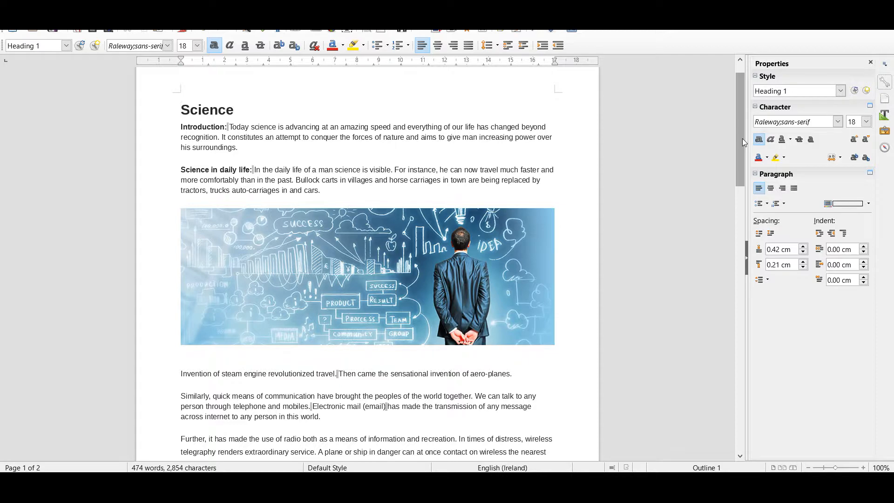
left_click_drag(742, 138, 746, 82)
left_click(178, 144)
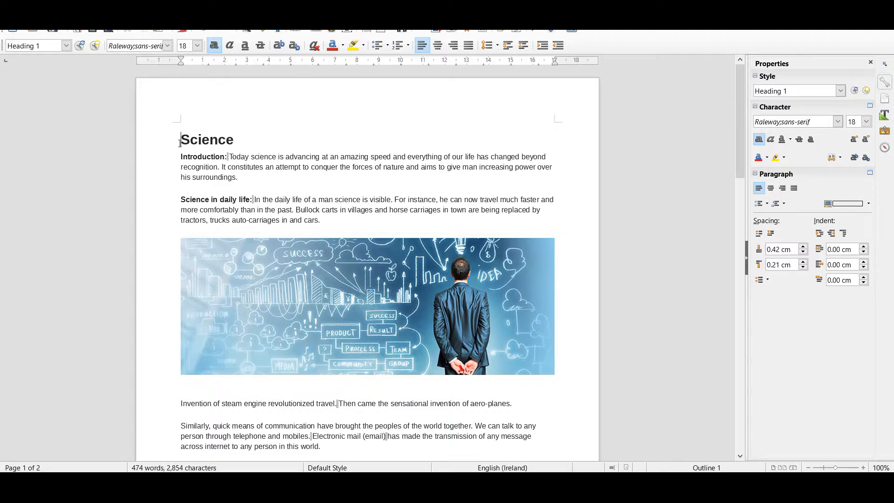
key("ctrl+a")
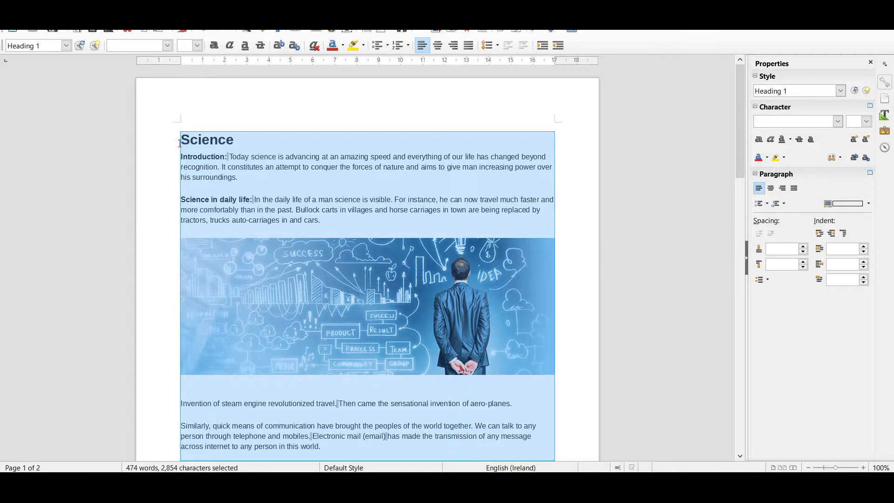
key("alt+Tab")
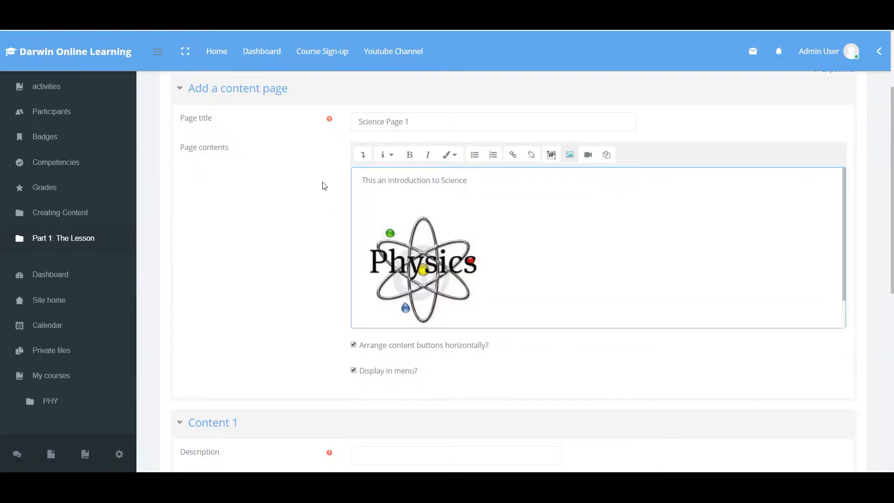
Step: Import the Word file science.docx from the Desktop into the page contents below the Physics image
key("Return")
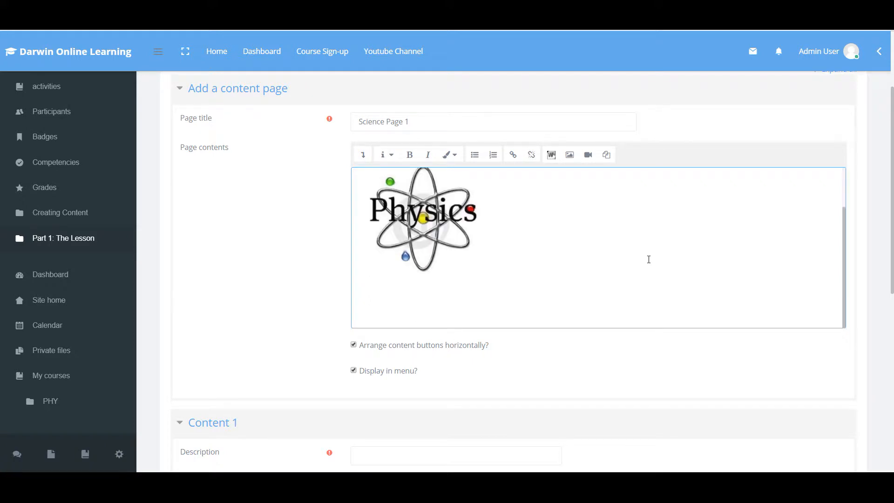
left_click(551, 155)
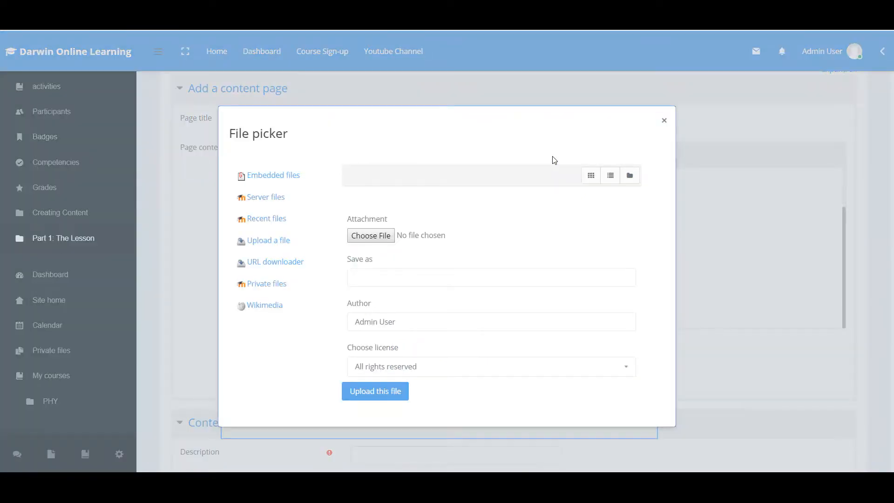
left_click(368, 241)
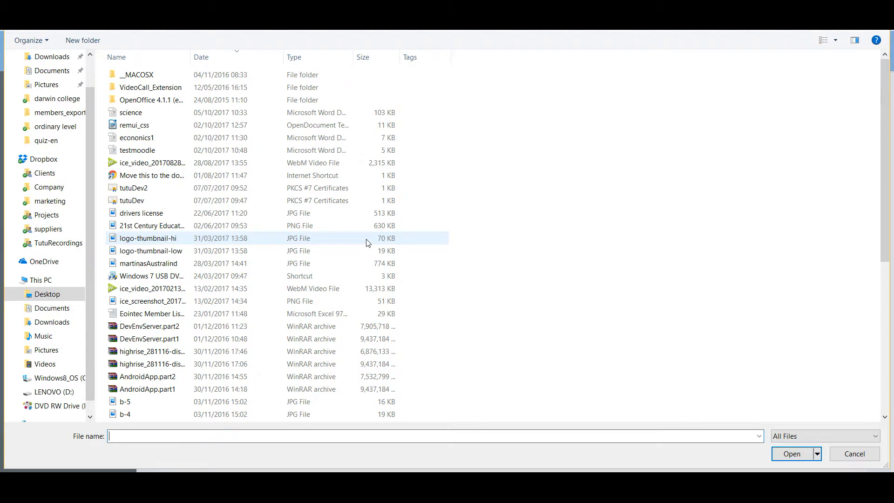
left_click(132, 118)
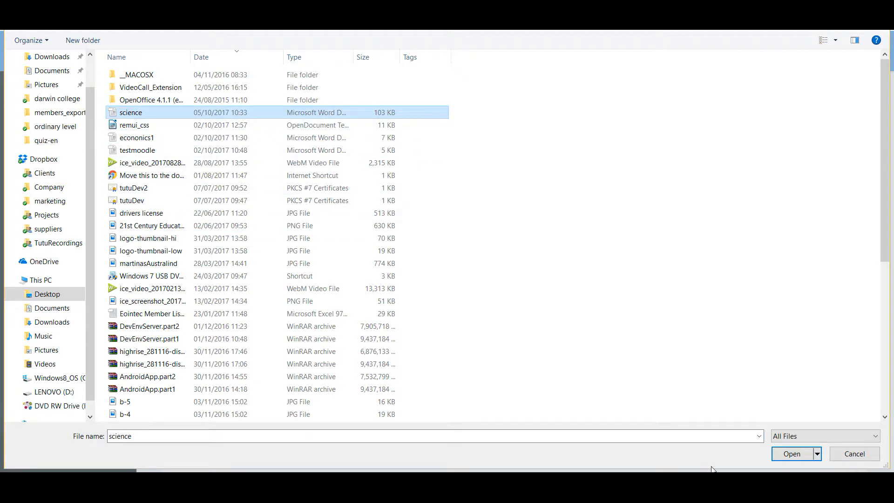
left_click(791, 454)
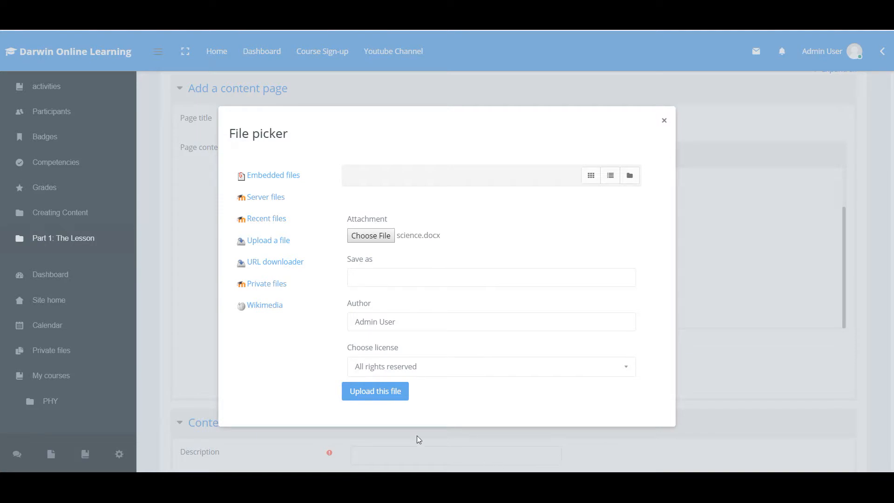
left_click(376, 391)
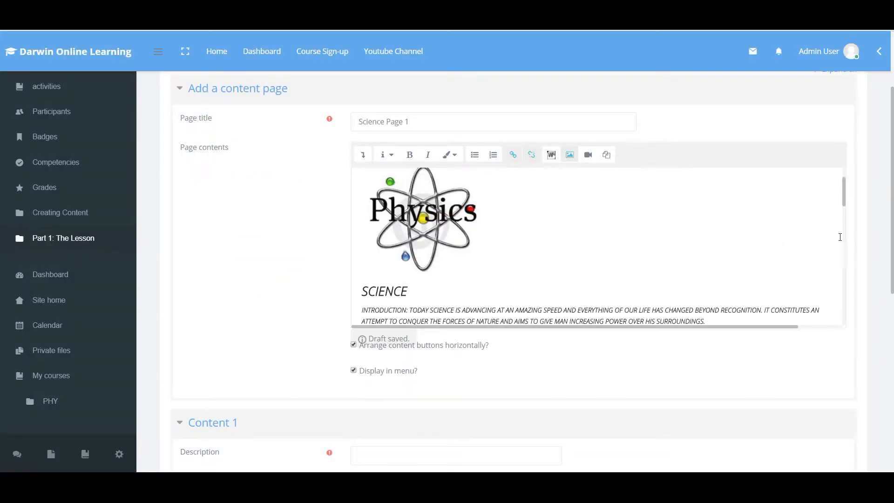
Step: Cut all imported text below the banner picture, from "Invention of steam engine" through the conclusion, out of the page contents
left_click_drag(843, 198, 854, 229)
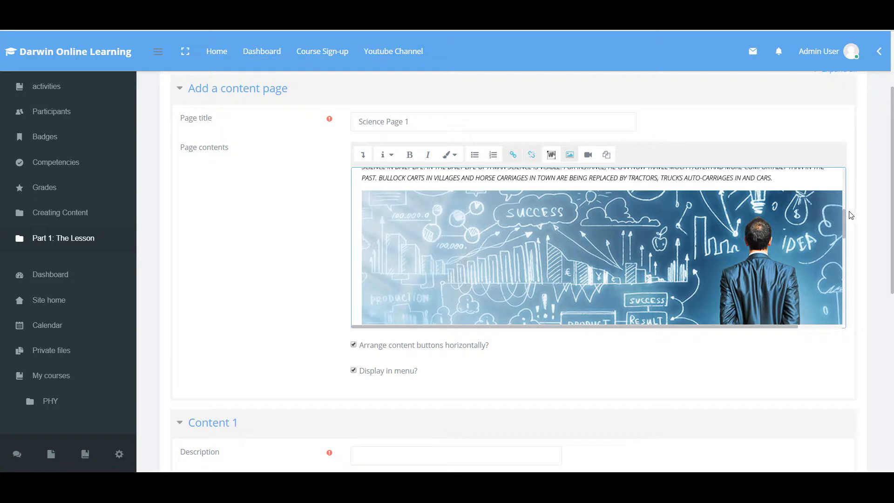
left_click_drag(844, 220, 850, 267)
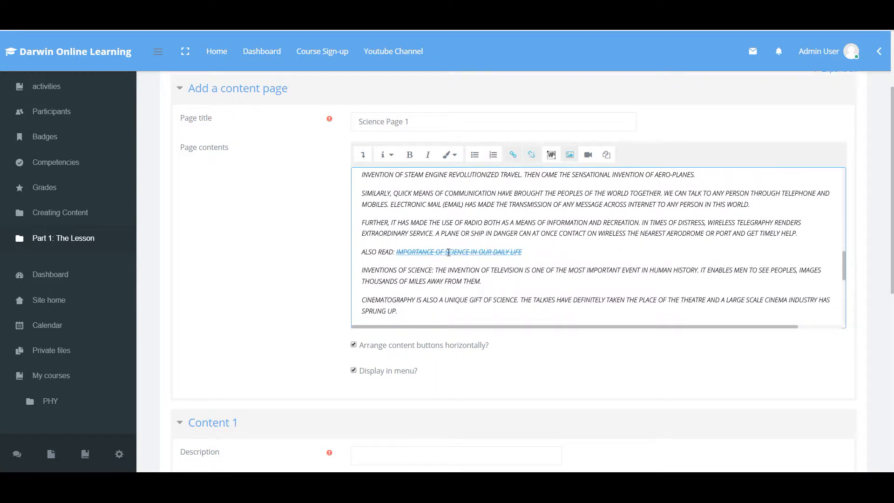
mouse_move(845, 259)
left_mouse_down()
mouse_move(844, 308)
mouse_move(831, 184)
mouse_move(845, 177)
mouse_move(852, 258)
mouse_move(841, 185)
mouse_move(841, 256)
left_mouse_up()
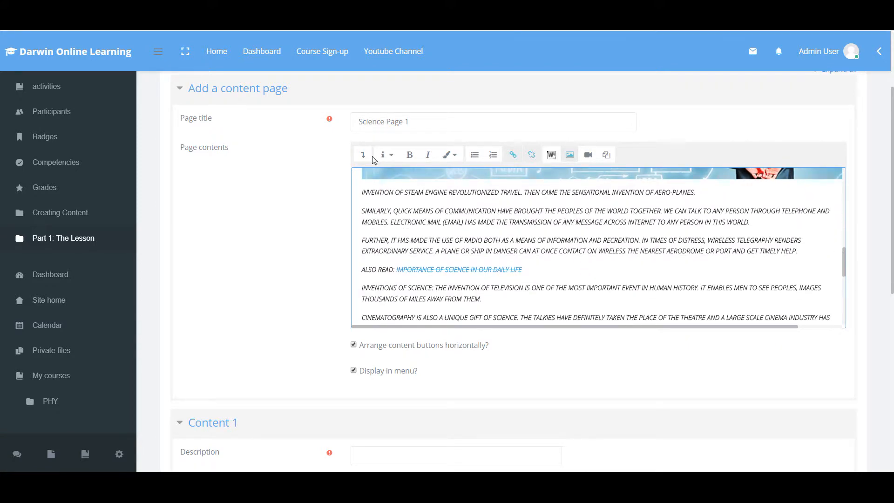
left_click_drag(361, 194, 624, 265)
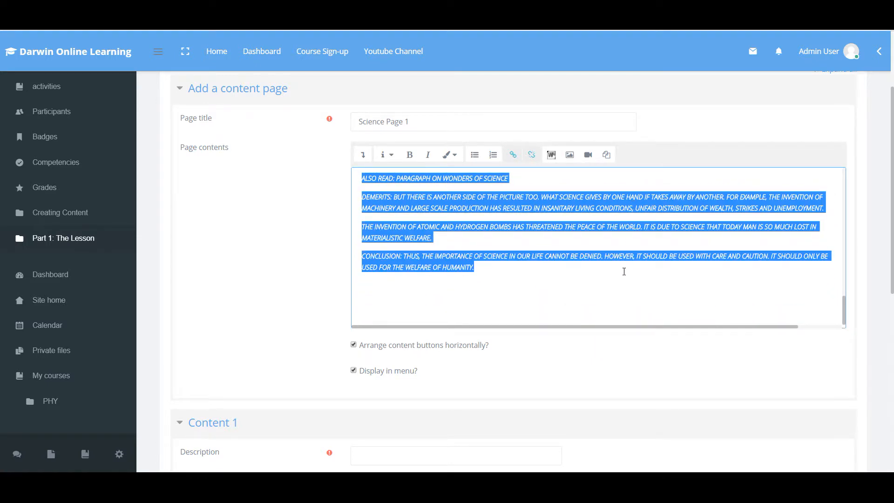
key("Delete")
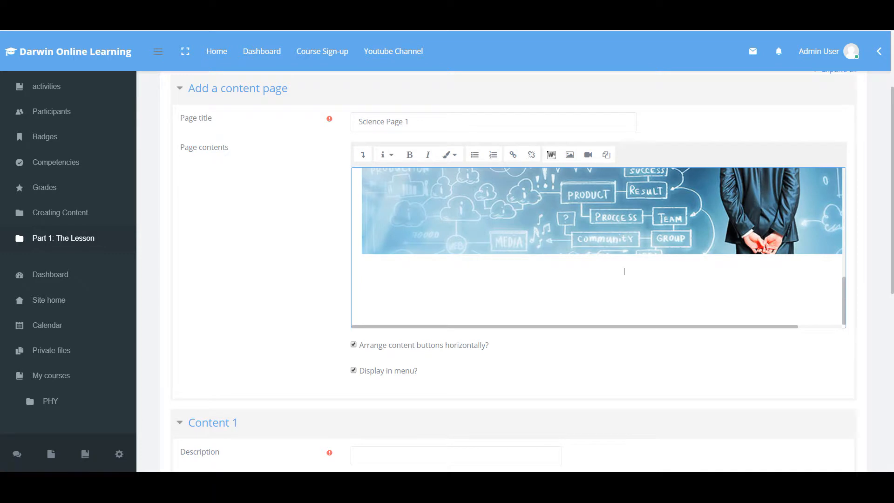
Step: Change the page title to "Science Introduction Page 1"
left_click_drag(842, 303, 858, 182)
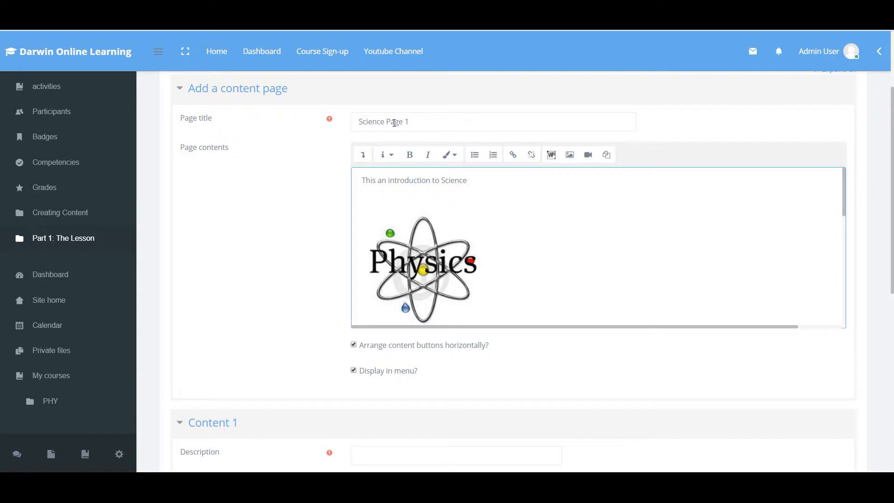
left_click(385, 121)
type("In")
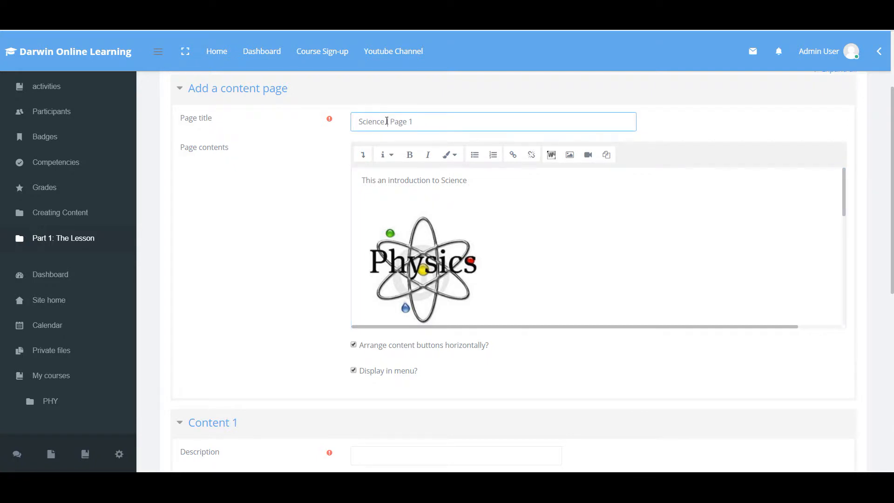
type("troduction")
Step: Describe Content 1 as "Next Page" with its jump set to Next page, and save the content page
left_click_drag(892, 170, 879, 279)
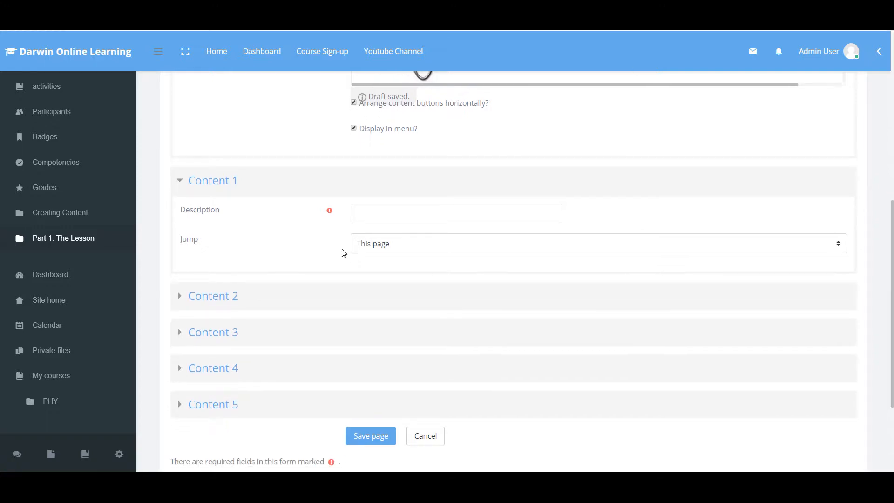
left_click(363, 216)
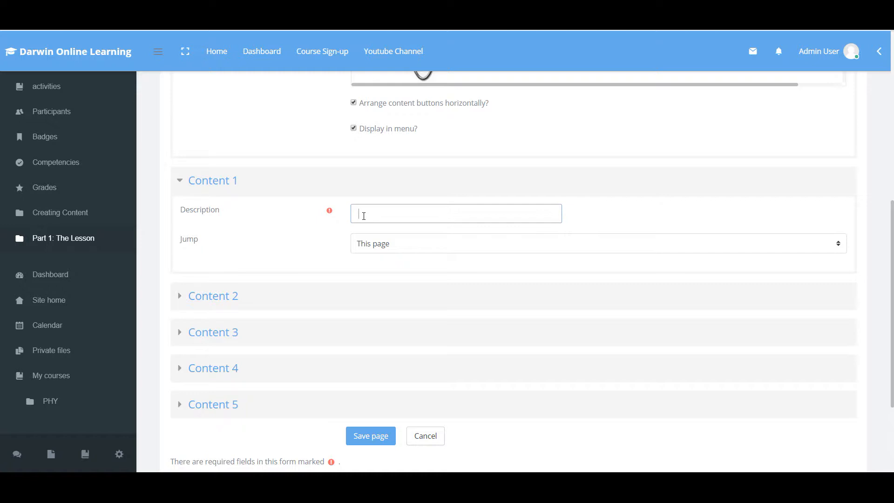
type("Next Page")
left_click(371, 245)
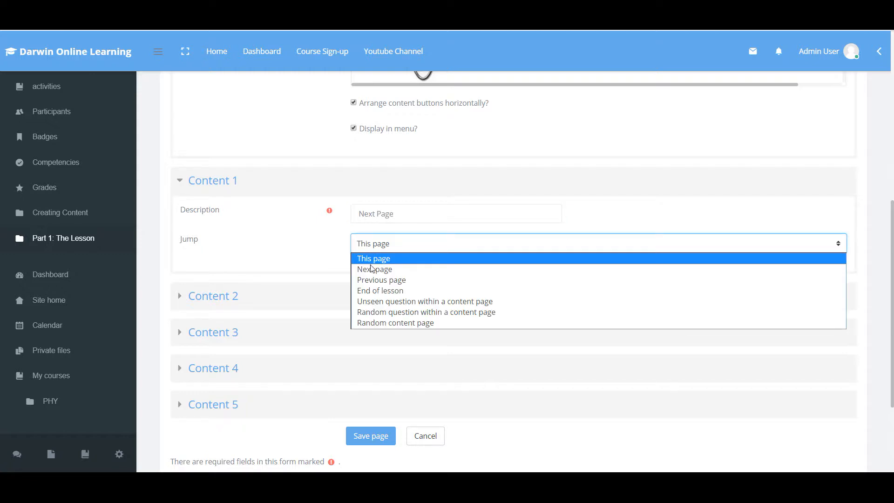
left_click(372, 269)
left_click(360, 440)
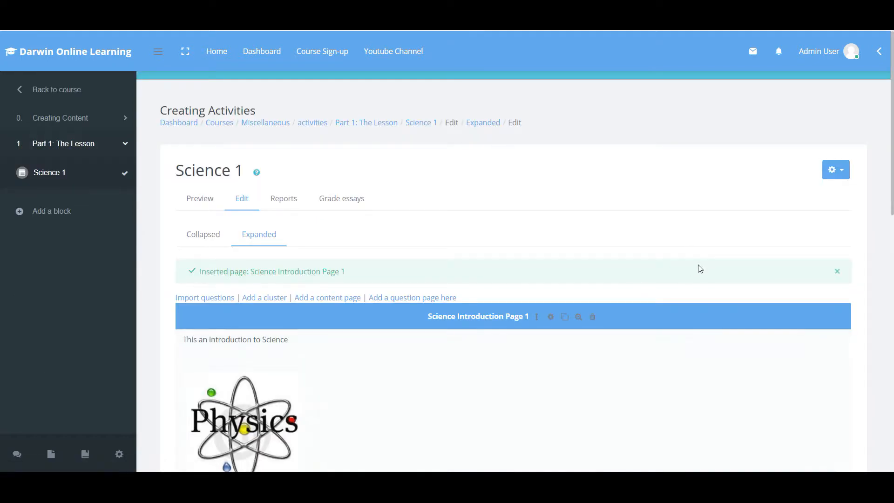
Step: Add another content page after Science Introduction Page 1 and title it "Science - Page2"
left_click_drag(892, 145, 892, 318)
left_click_drag(890, 337, 890, 370)
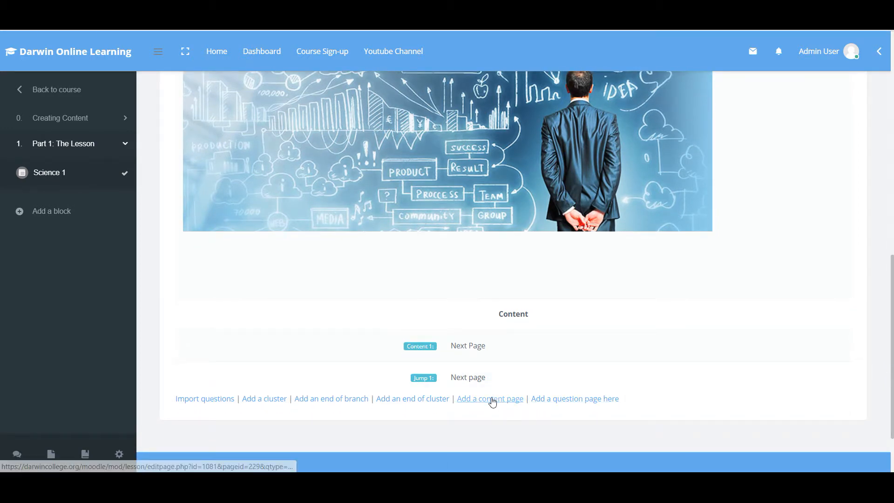
left_click(493, 400)
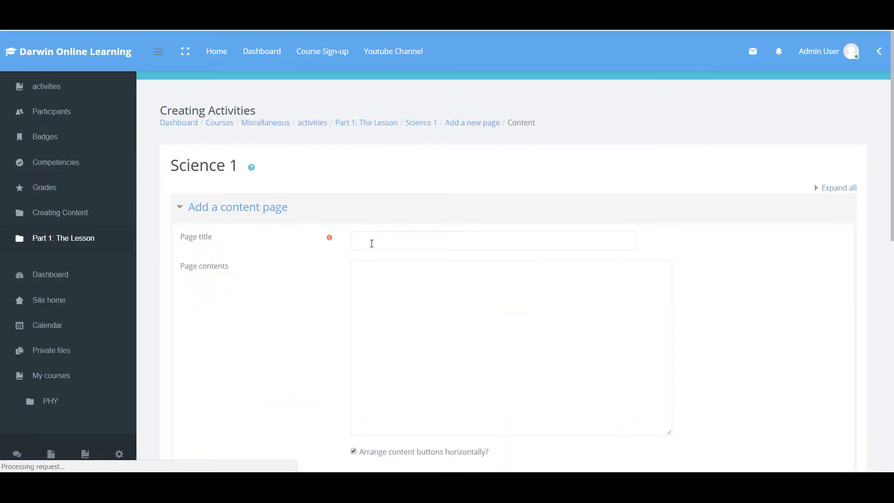
left_click(371, 244)
type("S")
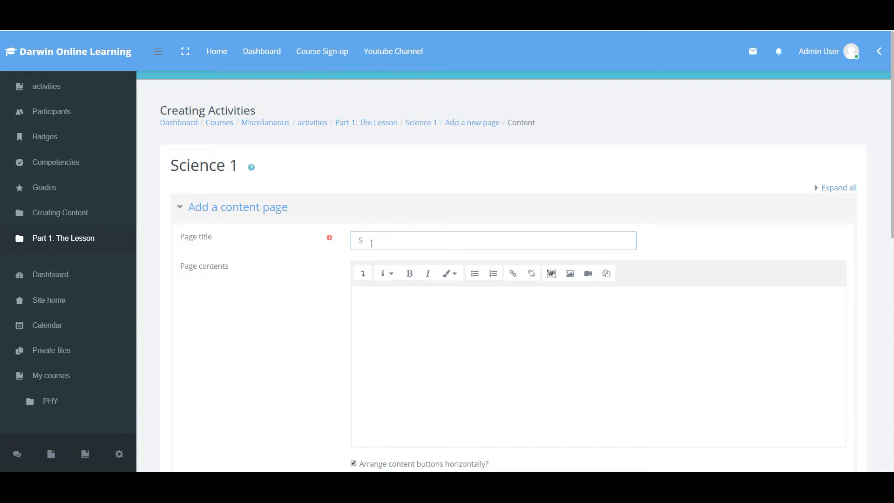
type("eience - Page2")
Step: Paste the cut text into the page contents and insert a bold, non-italic heading "Inventions" above it
left_click(379, 304)
key("ctrl+v")
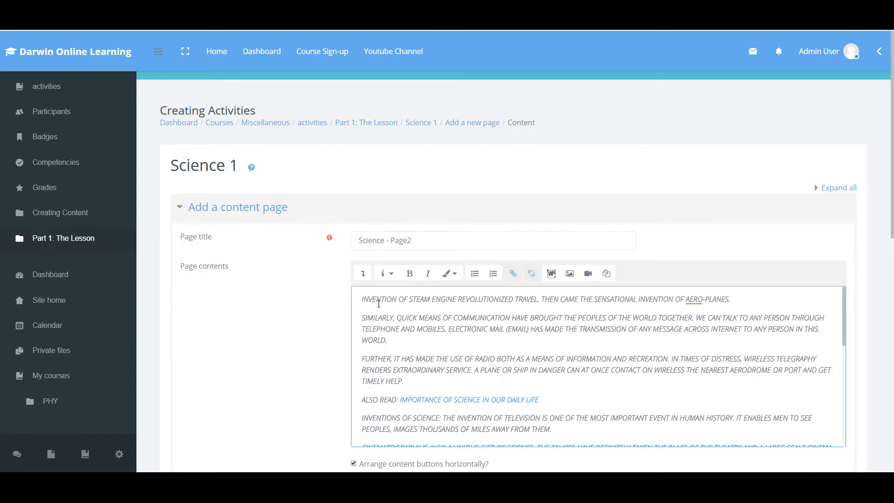
key("Return")
key("ctrl+b")
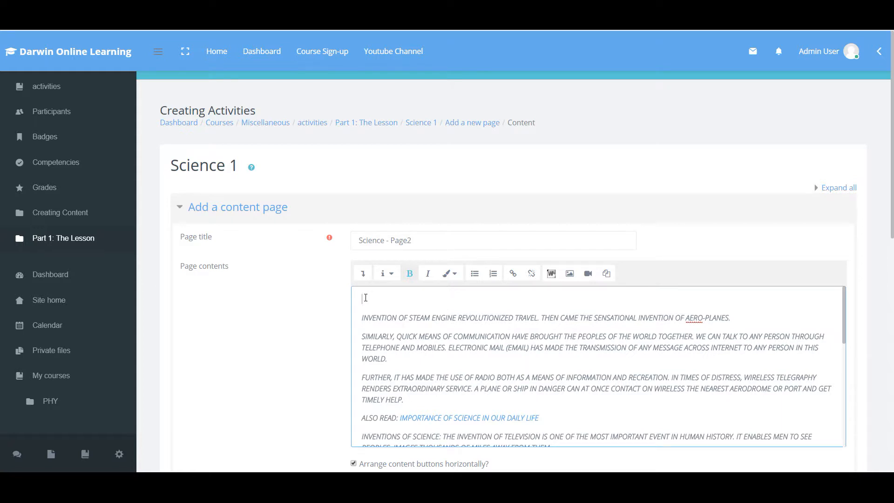
key("ctrl+b")
type("Inventions")
left_click_drag(362, 300, 425, 301)
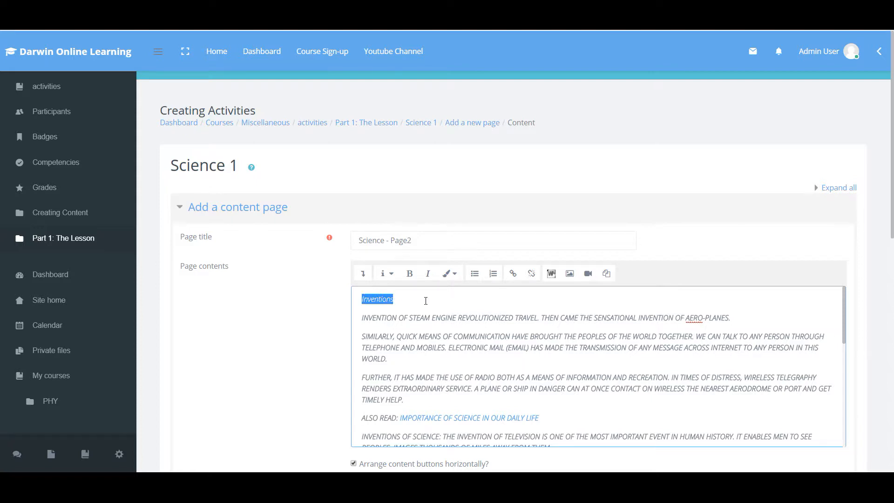
left_click(429, 275)
left_click(410, 275)
left_click(412, 303)
key("Return")
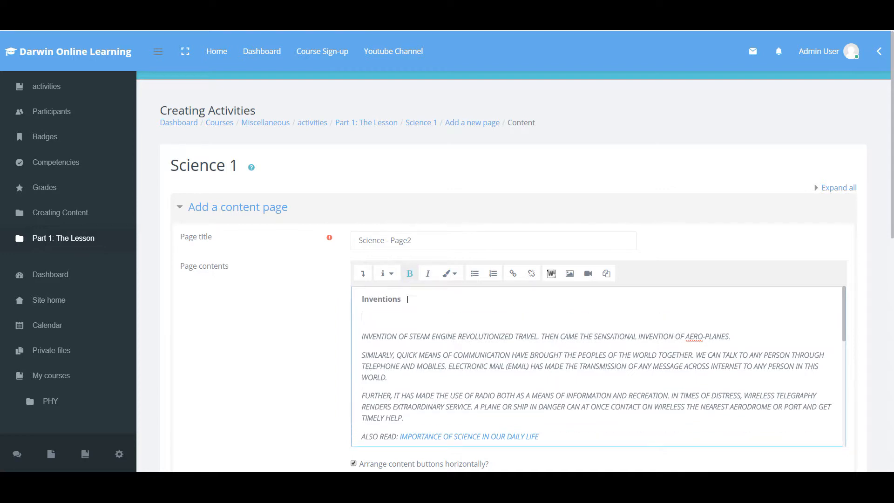
Step: Add the line "Topics Covered:" under the Inventions heading, followed by a bulleted list starting with "Physics"
left_click_drag(362, 300, 435, 299)
left_click(406, 297)
key("Return")
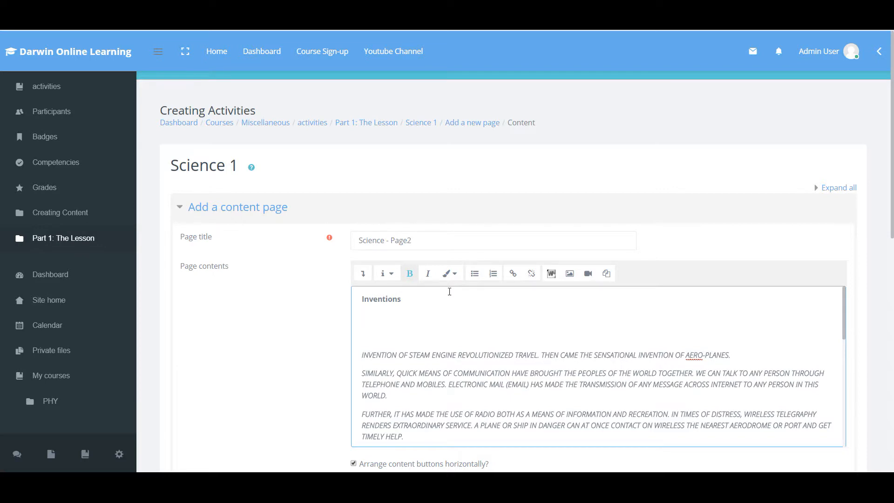
type("Topics Covered:")
key("Return")
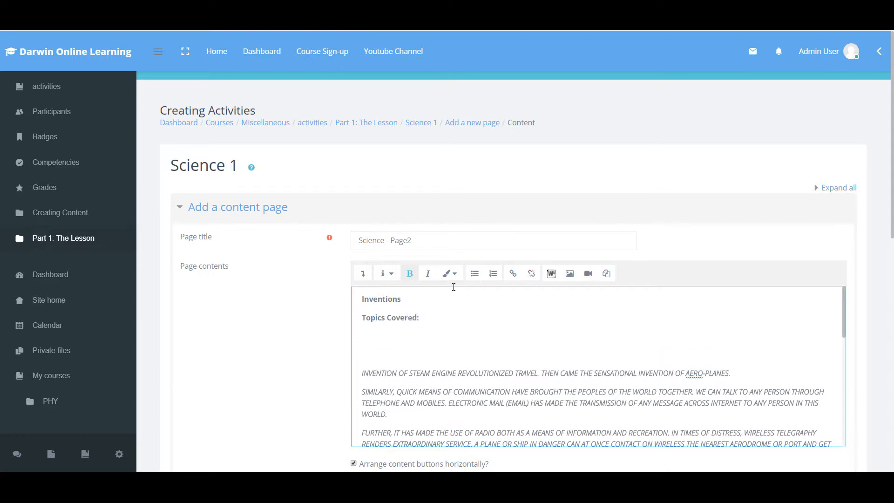
left_click(475, 274)
type("Phy")
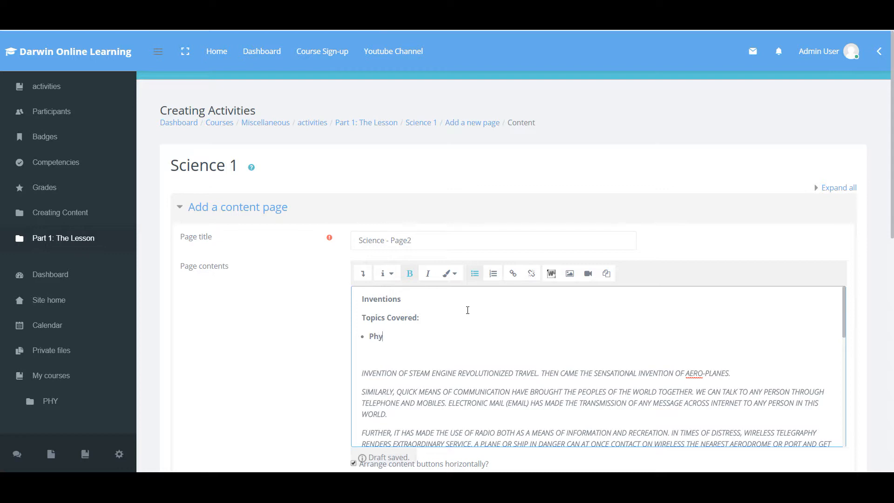
type("sics")
key("Return")
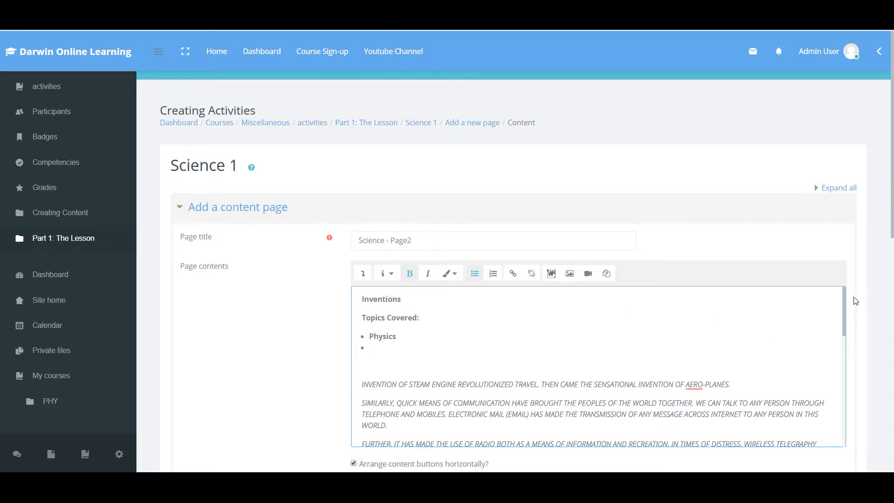
Step: Describe Content 1 as "End Lesson" with its jump set to End of lesson, and save the content page
mouse_move(844, 294)
left_mouse_down()
mouse_move(849, 358)
mouse_move(847, 293)
left_mouse_up()
scroll(405, 381, "down", 9)
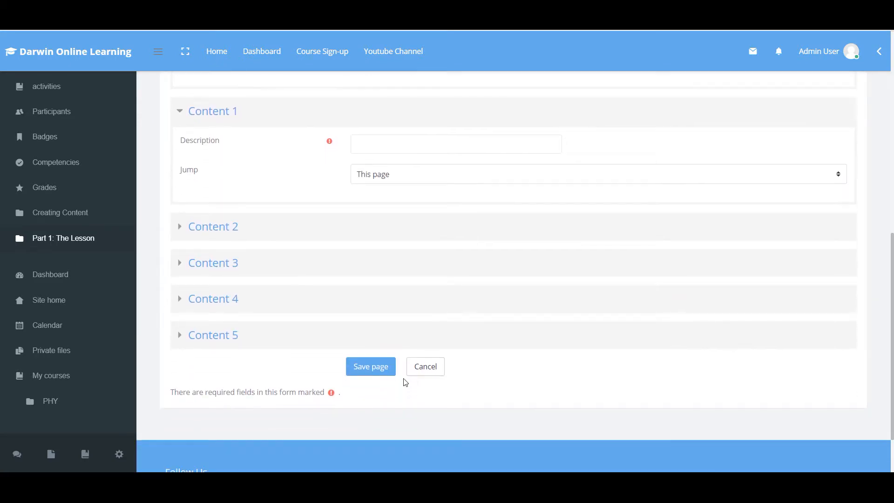
left_click(369, 367)
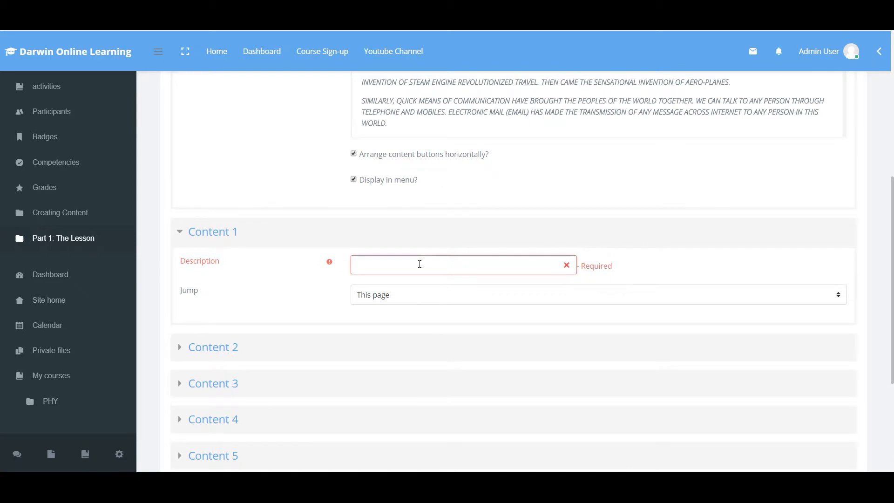
type("End Lesson")
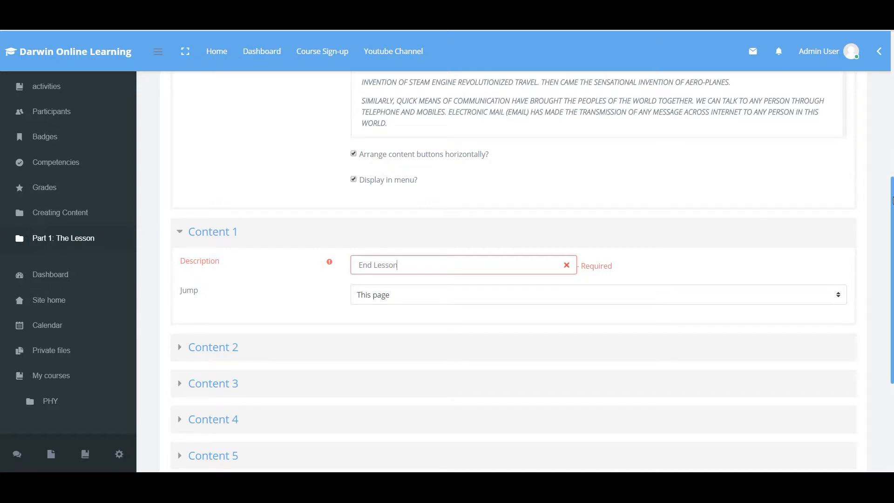
left_click(715, 299)
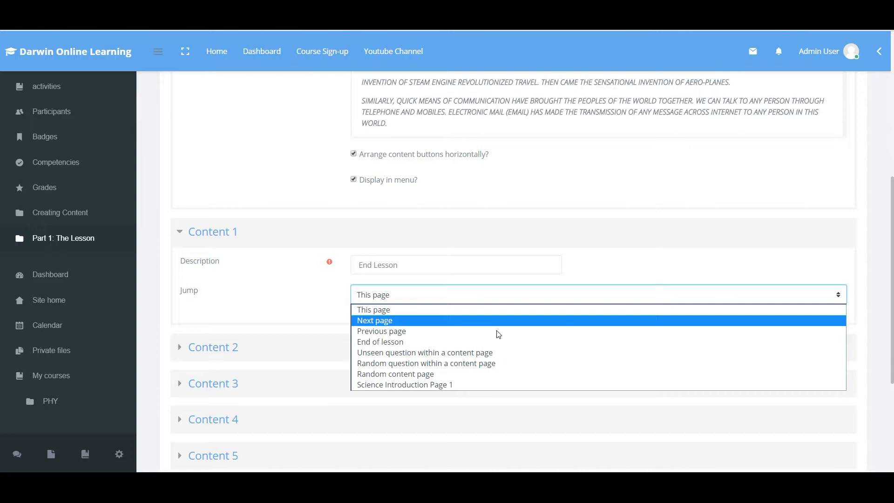
left_click(399, 342)
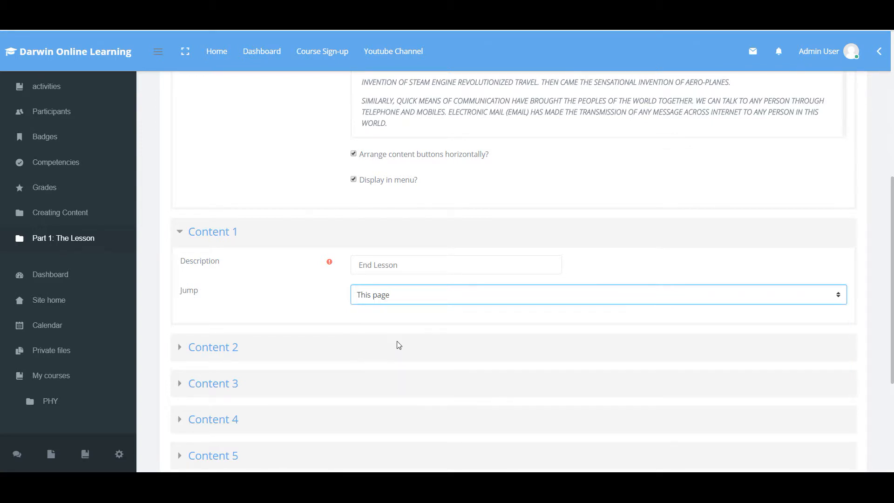
left_click_drag(892, 203, 892, 292)
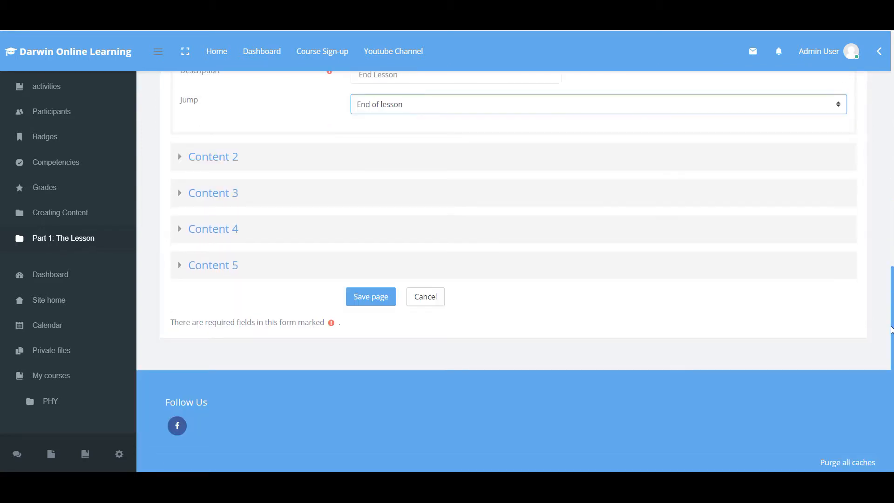
left_click(367, 297)
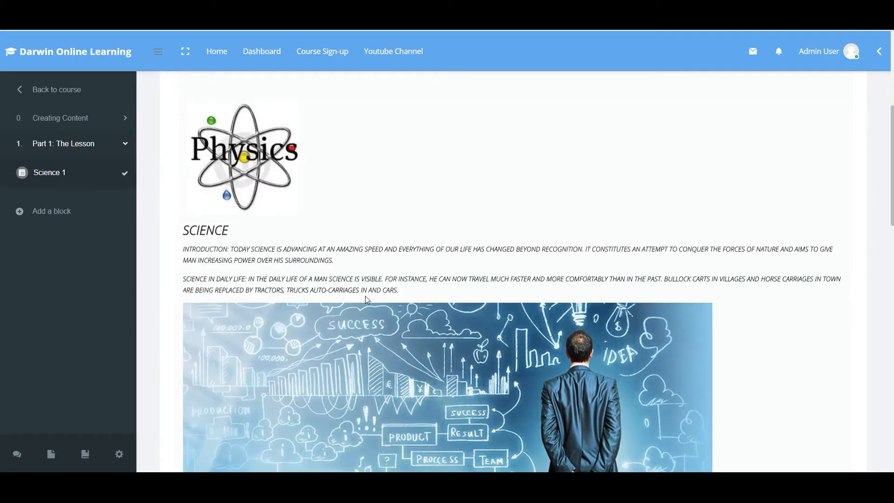
Step: Review both content pages and their jumps in the expanded view of the lesson
left_click_drag(891, 127, 893, 191)
scroll(892, 187, "up", 5)
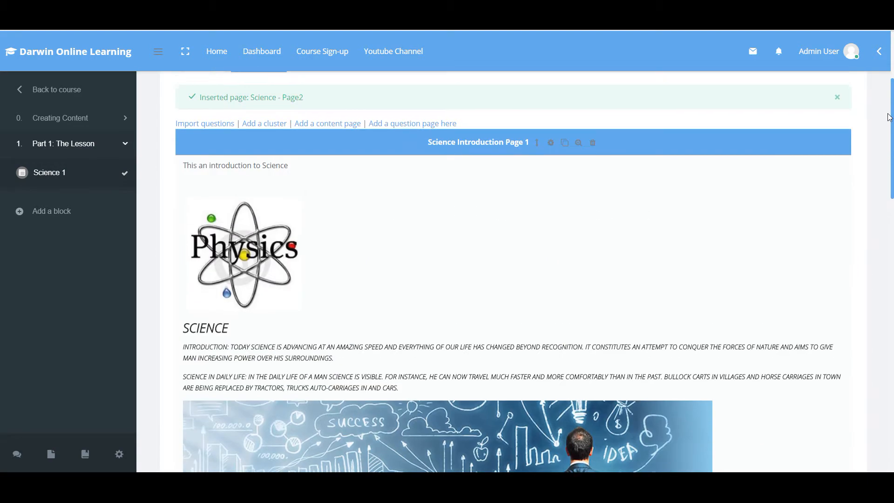
left_click_drag(890, 175, 892, 361)
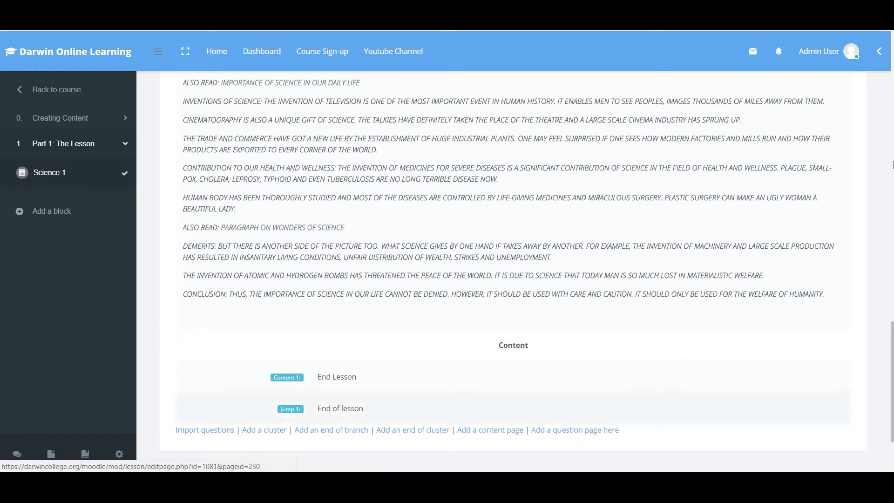
left_click_drag(892, 353, 891, 48)
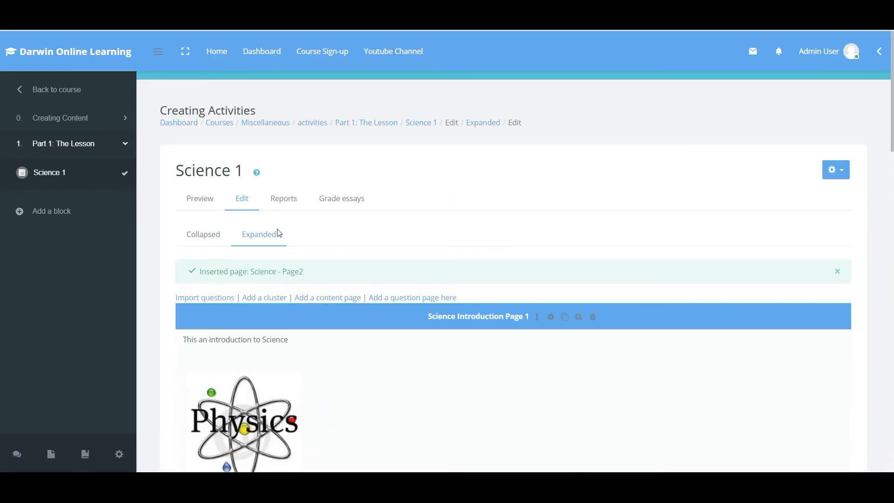
Step: Preview the lesson from Science Introduction Page 1 through Science - Page2 and end it
left_click(207, 204)
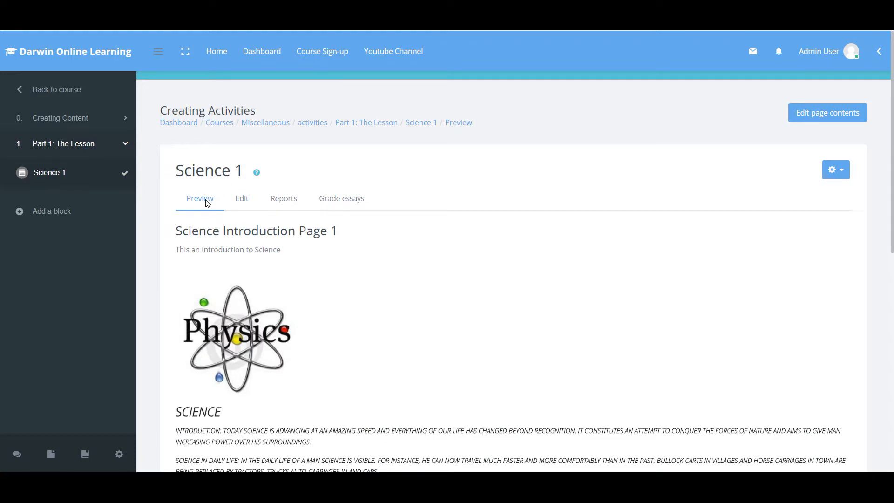
left_click_drag(892, 96, 892, 268)
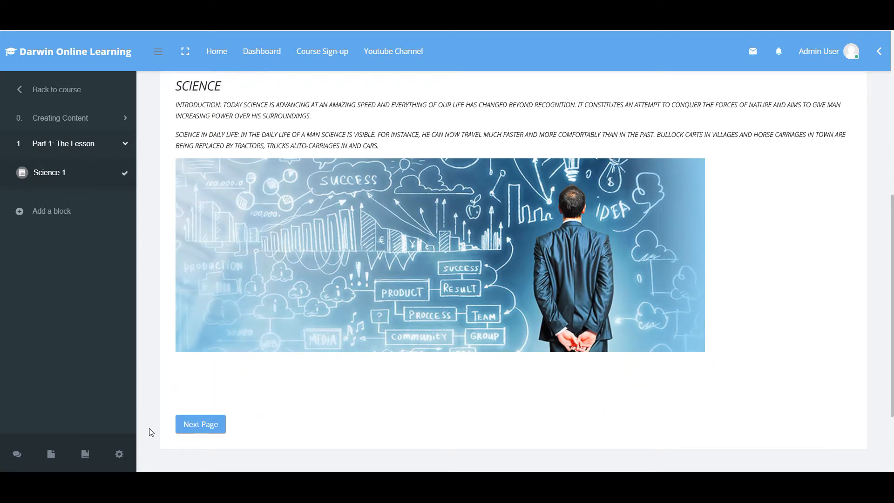
left_click(202, 427)
left_click(202, 427)
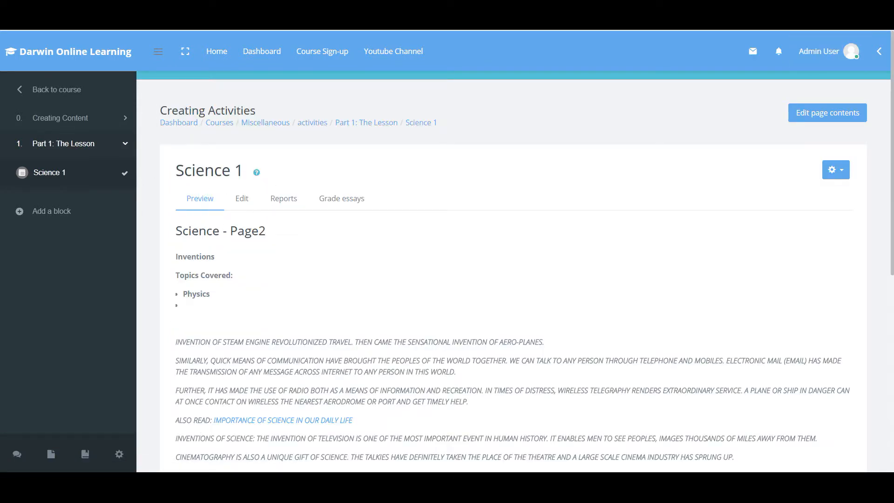
left_click_drag(892, 68, 892, 227)
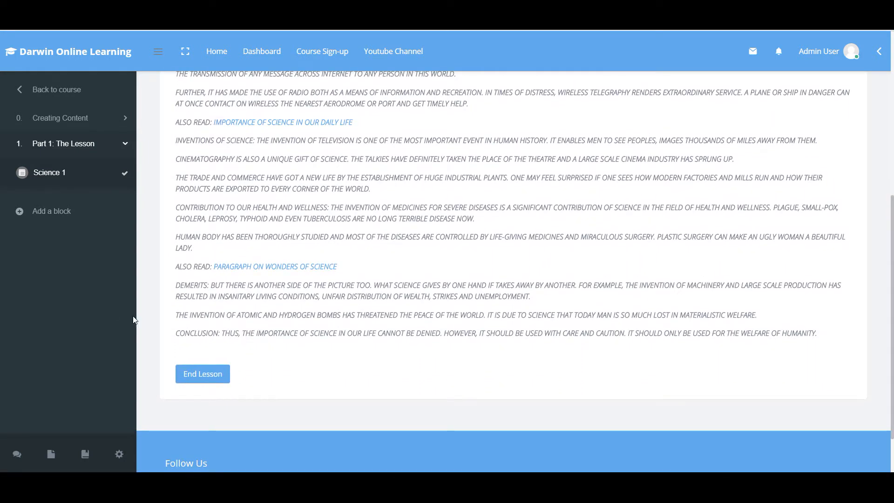
left_click(201, 375)
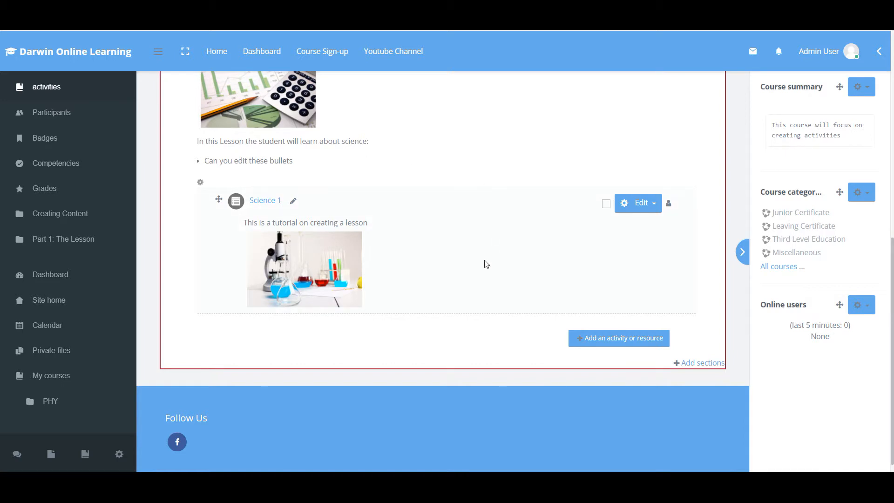
Step: Reopen the Science 1 lesson from the course and open Science - Page2 for editing
left_click(269, 203)
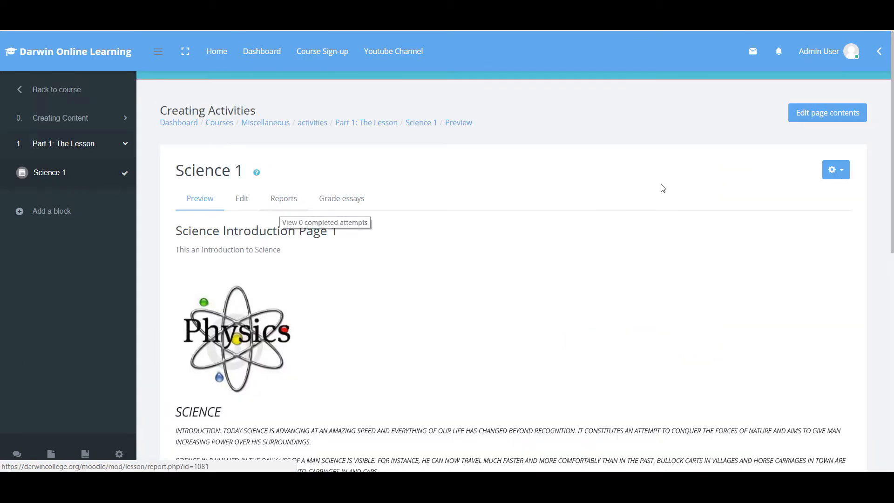
left_click_drag(891, 105, 891, 128)
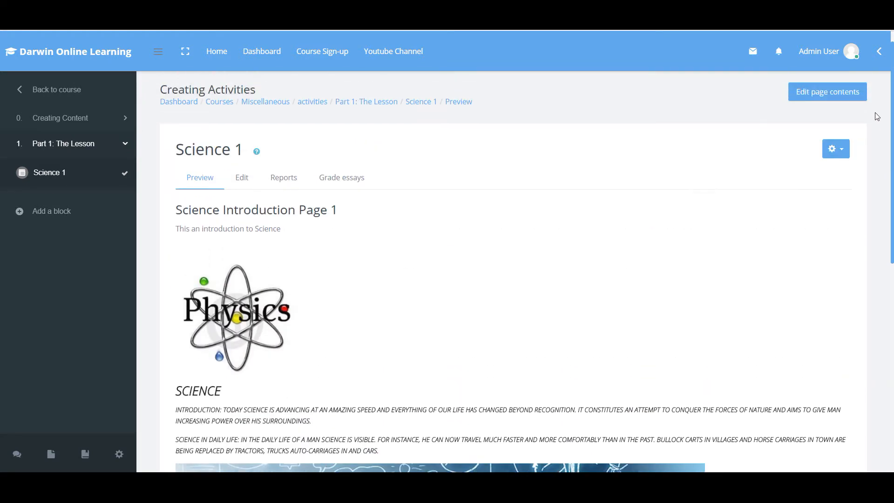
left_click(242, 179)
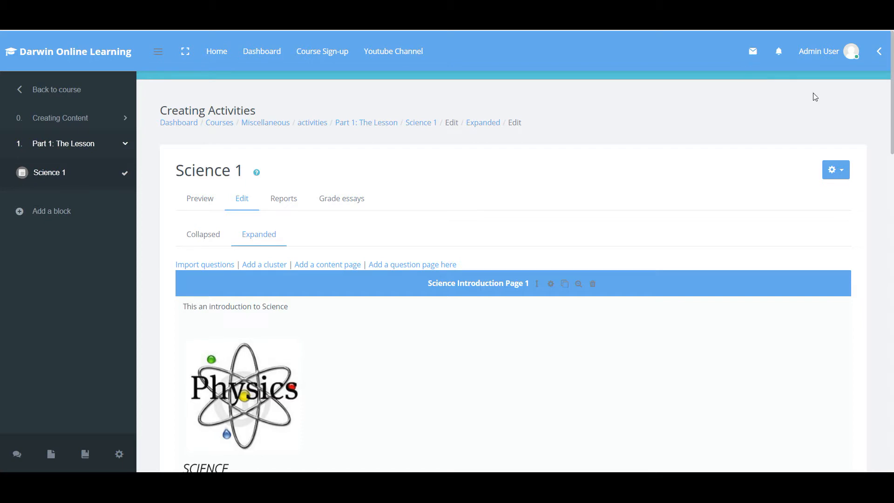
left_click_drag(892, 102, 892, 105)
left_click_drag(892, 171, 883, 336)
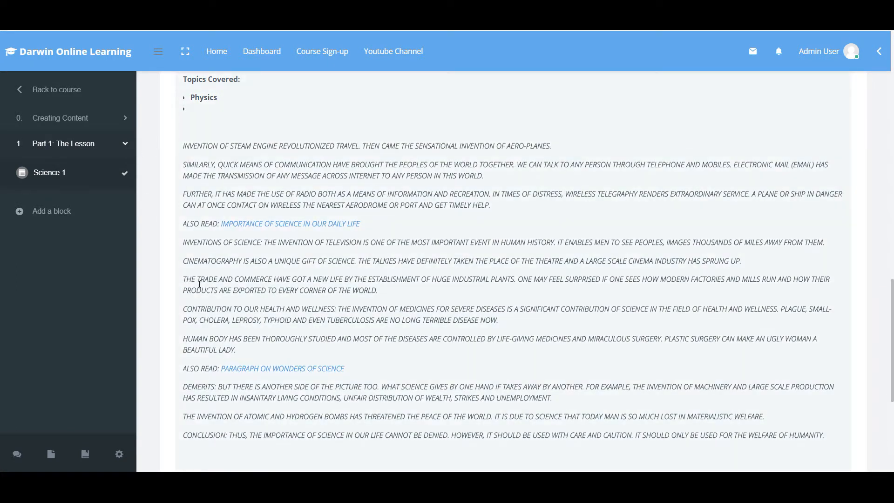
left_click_drag(183, 280, 827, 439)
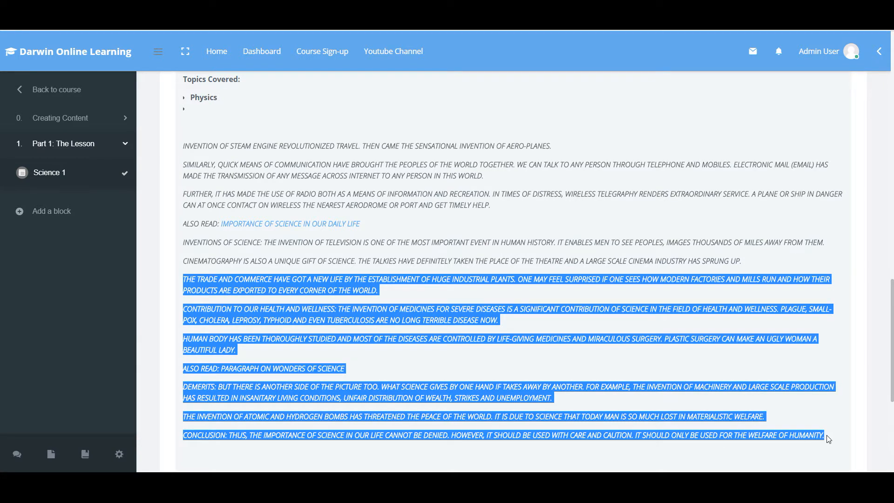
left_click_drag(891, 326, 892, 305)
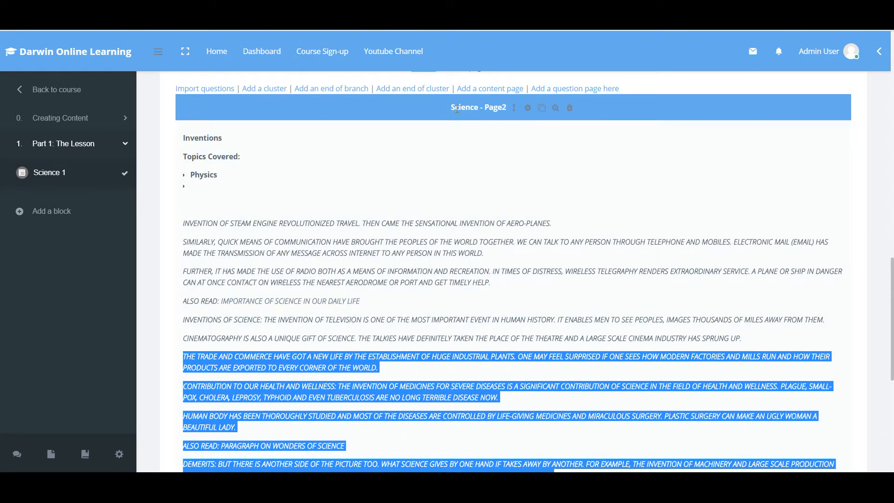
left_click(528, 109)
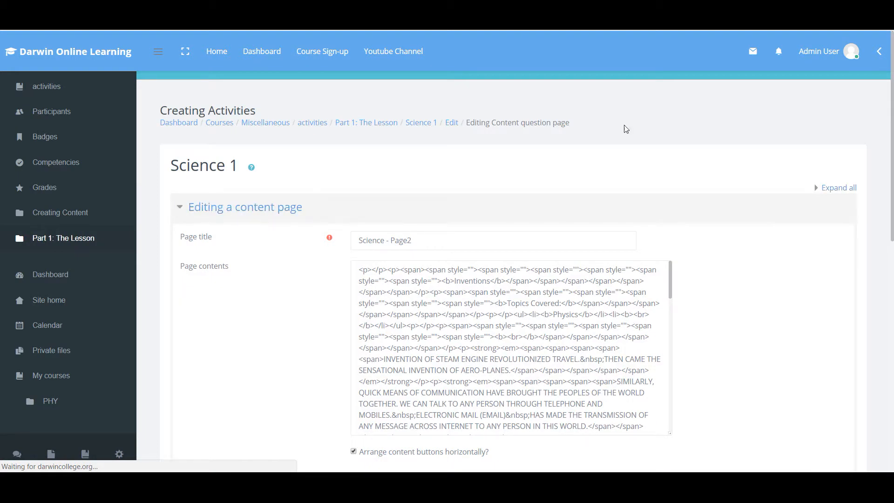
Step: Cut the text from "Cinematography is also a unique gift of science" through the conclusion out of the Science - Page2 contents
left_click_drag(892, 104, 893, 154)
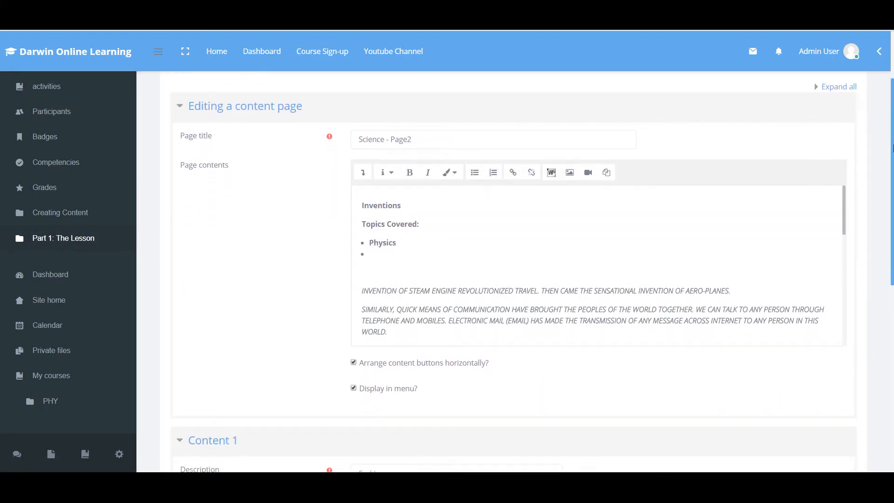
left_click_drag(843, 203, 859, 272)
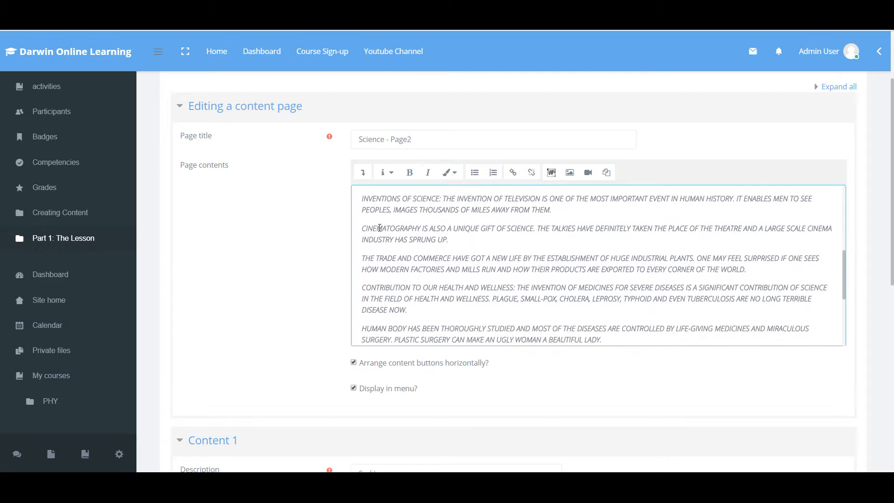
left_click_drag(362, 227, 566, 305)
right_click(523, 305)
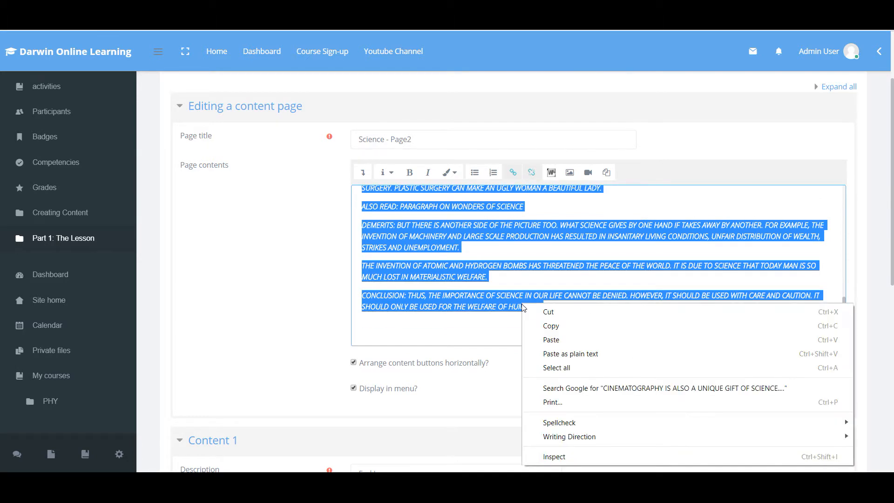
left_click(545, 312)
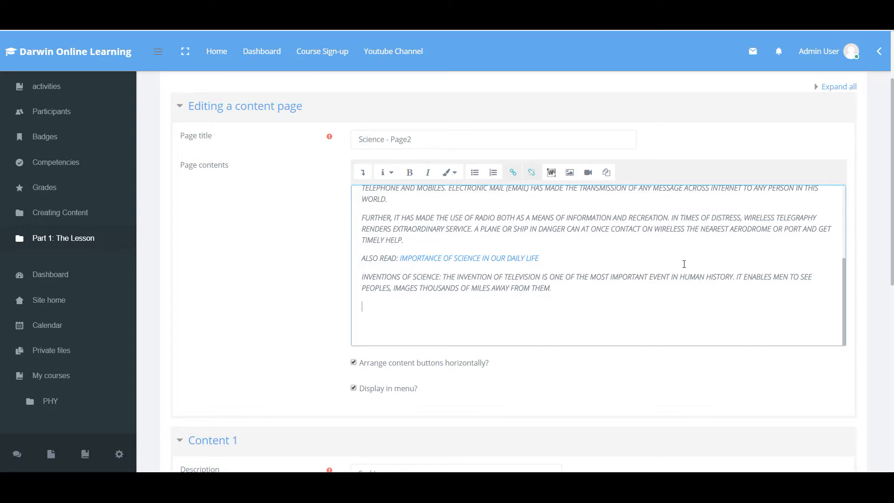
left_click_drag(890, 189, 891, 349)
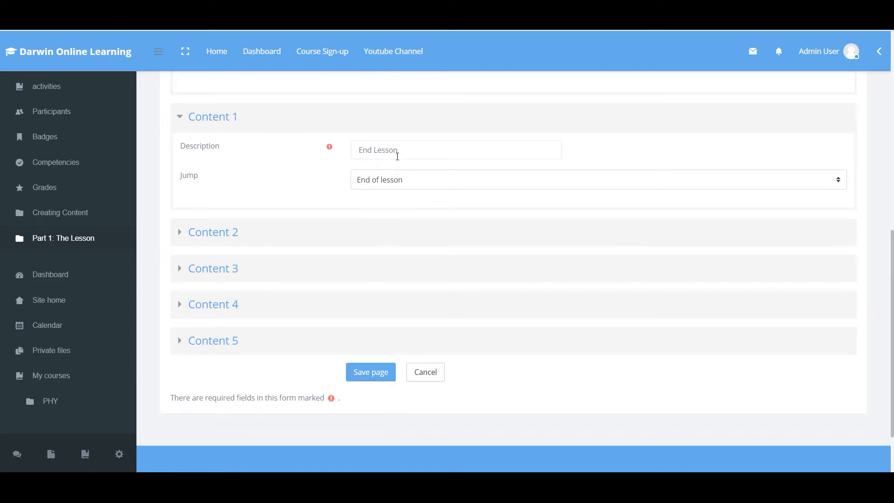
Step: Set Content 1 of Science - Page2 to the description "Next Page" with a jump to Next page, and save the page
left_click_drag(399, 150, 349, 149)
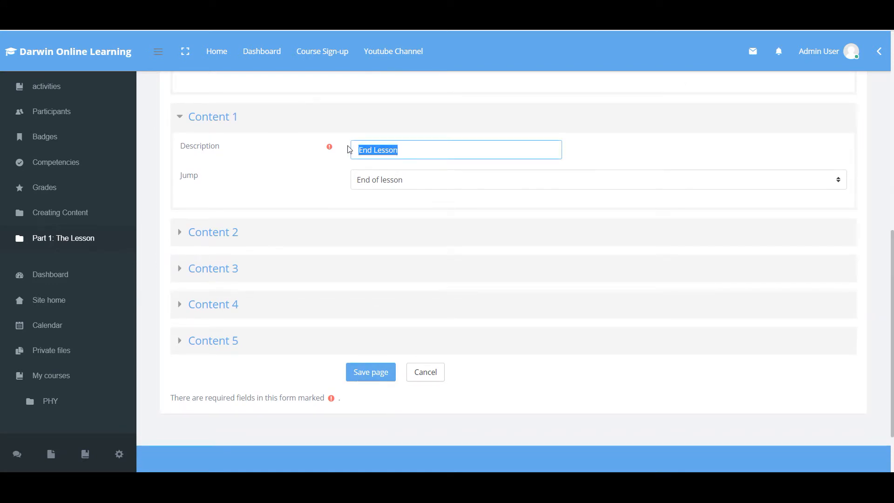
type("Nex")
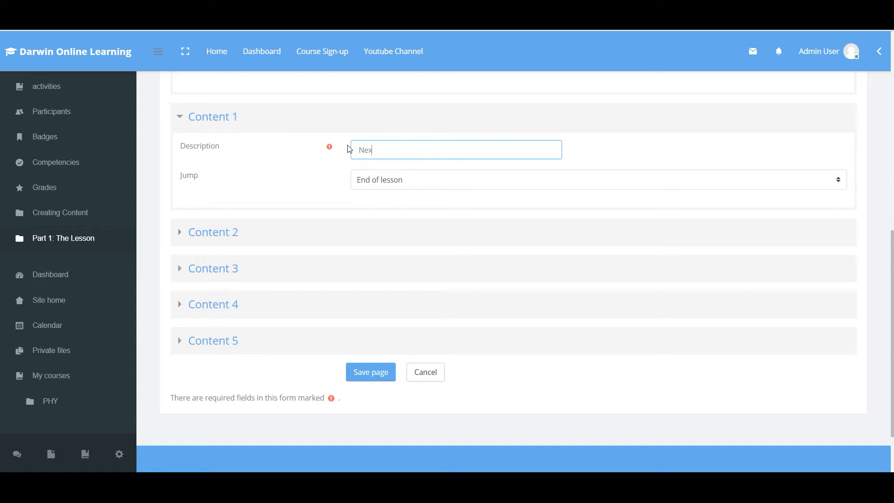
type("t Page")
left_click(412, 181)
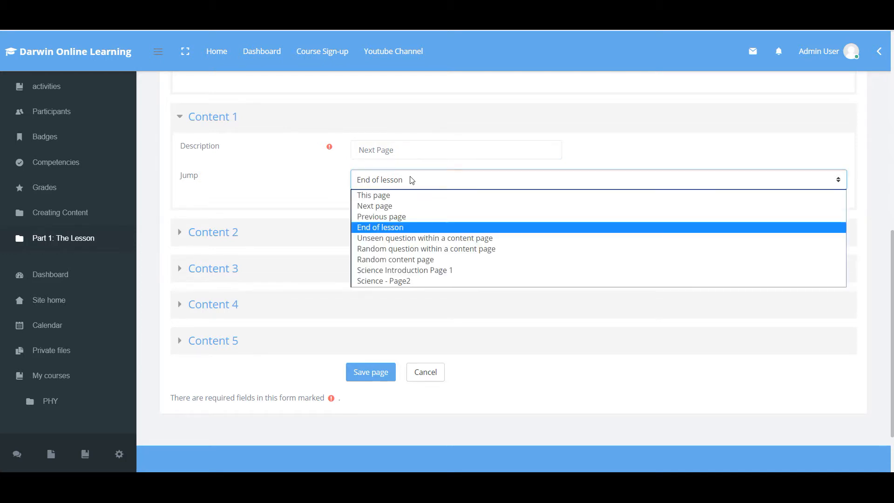
left_click(380, 206)
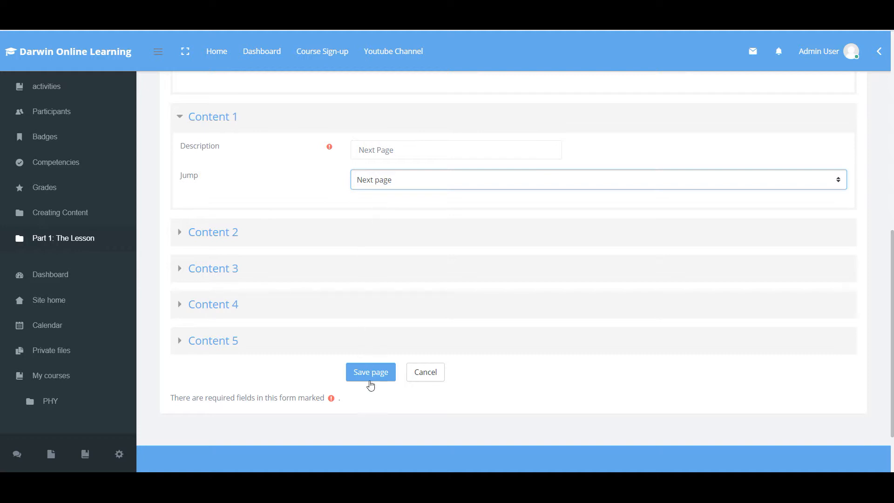
left_click(370, 378)
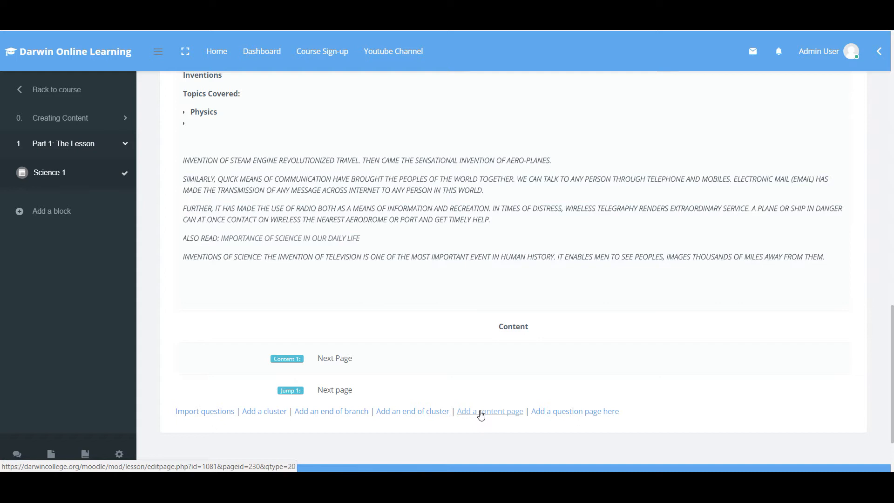
Step: Add a content page after Science - Page2 titled "Science - Final Page" and paste the cut text below a blank line in its contents
left_click(481, 413)
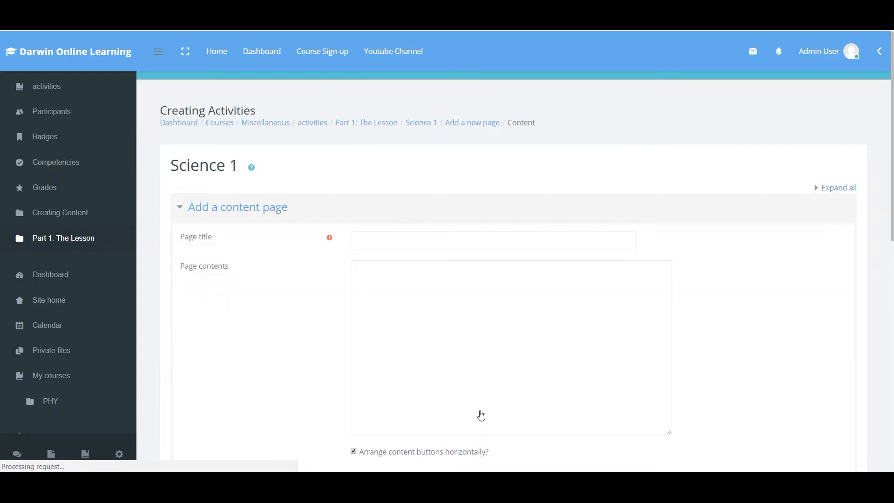
left_click(389, 239)
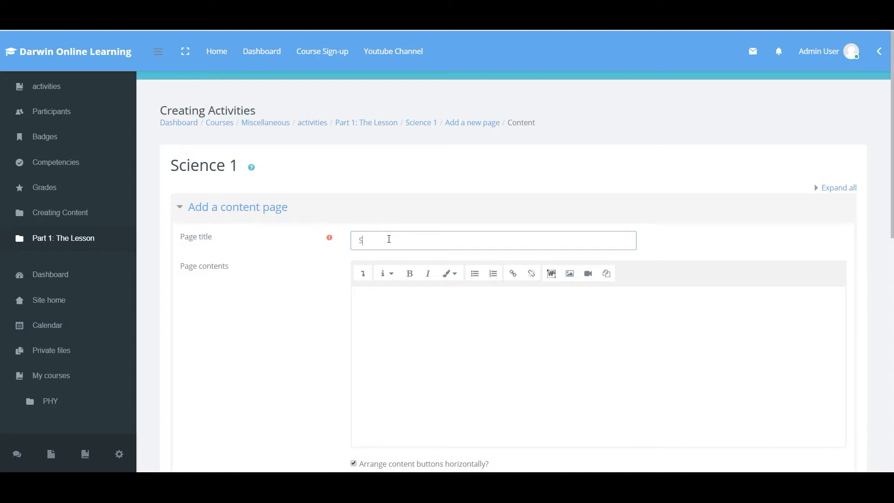
type("Science - Final Page")
left_click(372, 298)
key("ctrl+v")
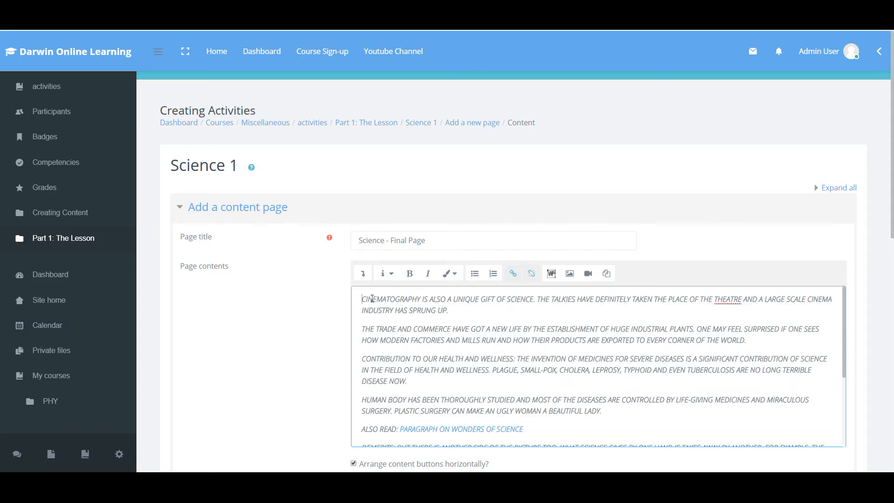
left_click(368, 298)
key("Return")
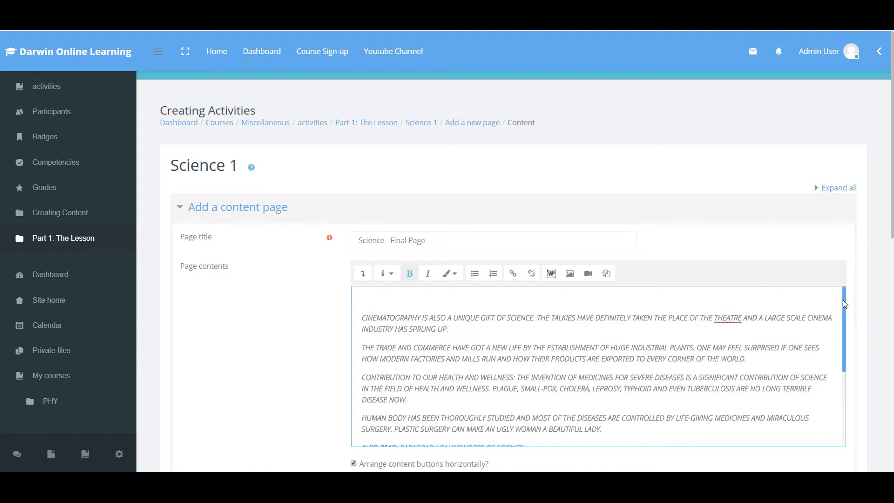
left_click_drag(844, 303, 851, 280)
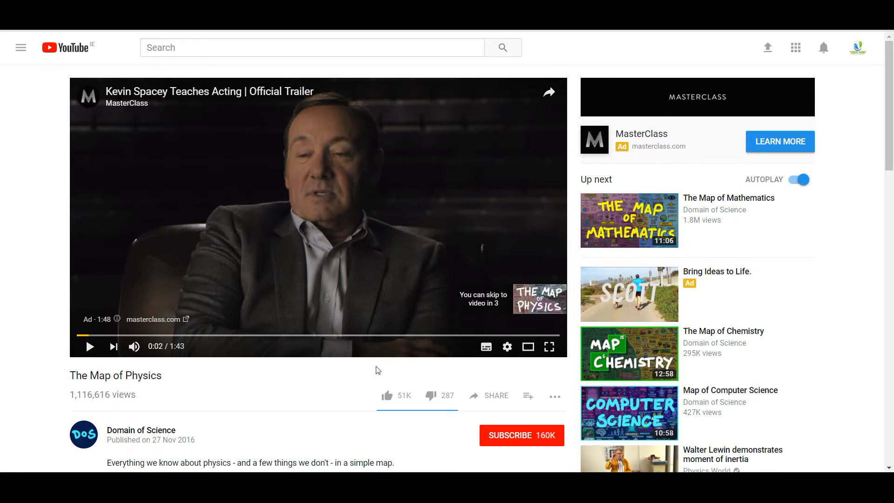
Step: On YouTube, skip the ad on The Map of Physics, pause the video, and copy its embed code without suggested videos
left_click(89, 347)
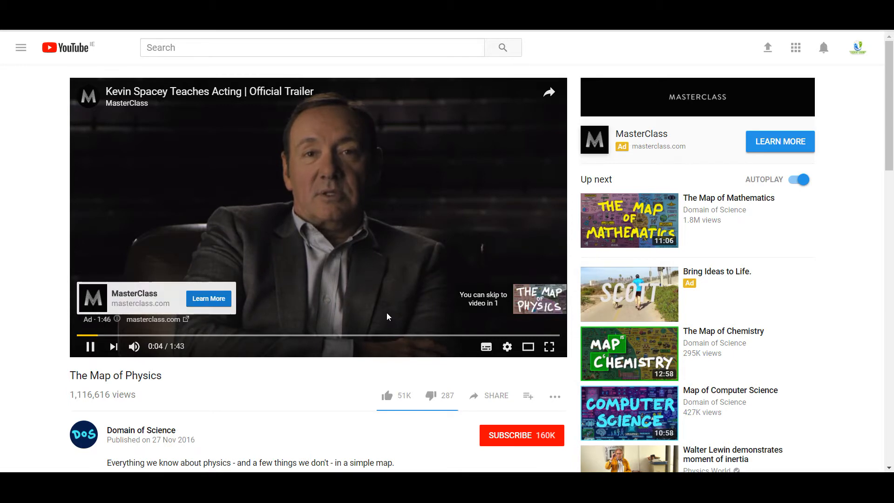
left_click(521, 303)
left_click(91, 349)
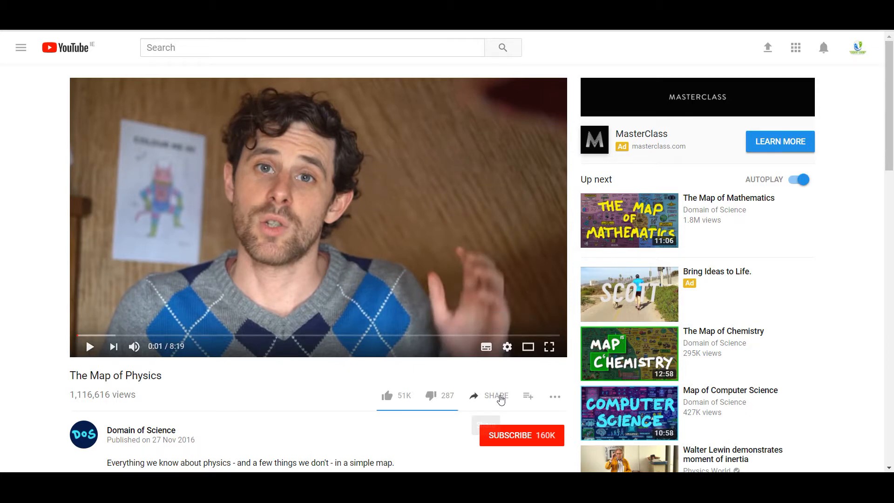
left_click(501, 397)
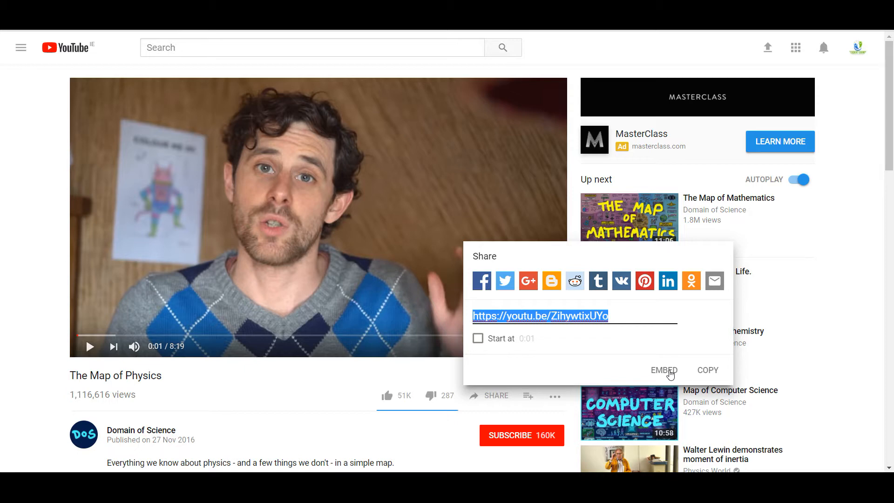
left_click(664, 370)
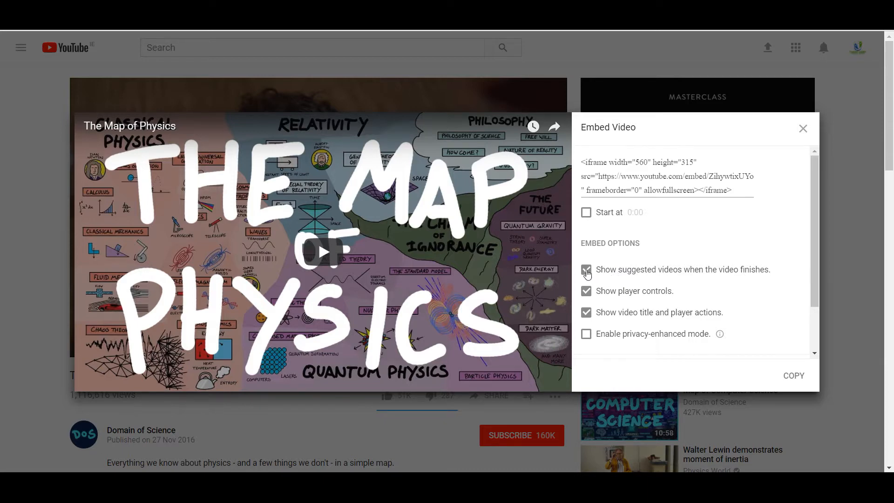
left_click(586, 271)
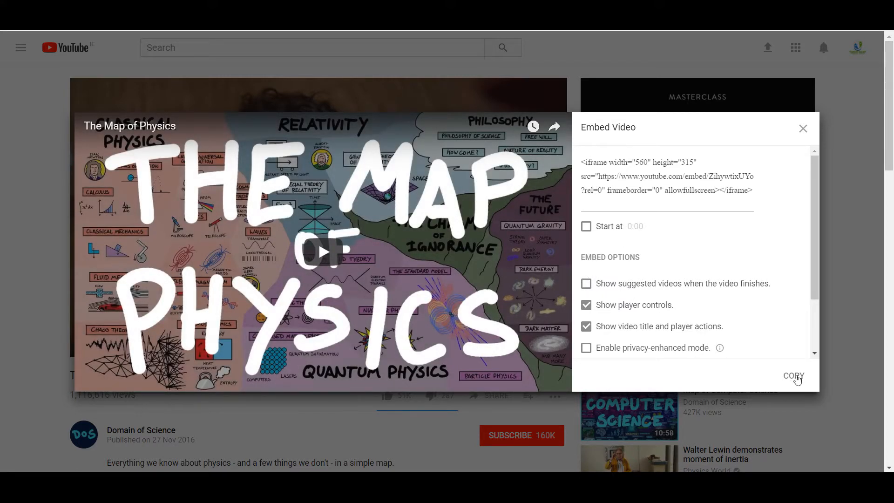
left_click(793, 376)
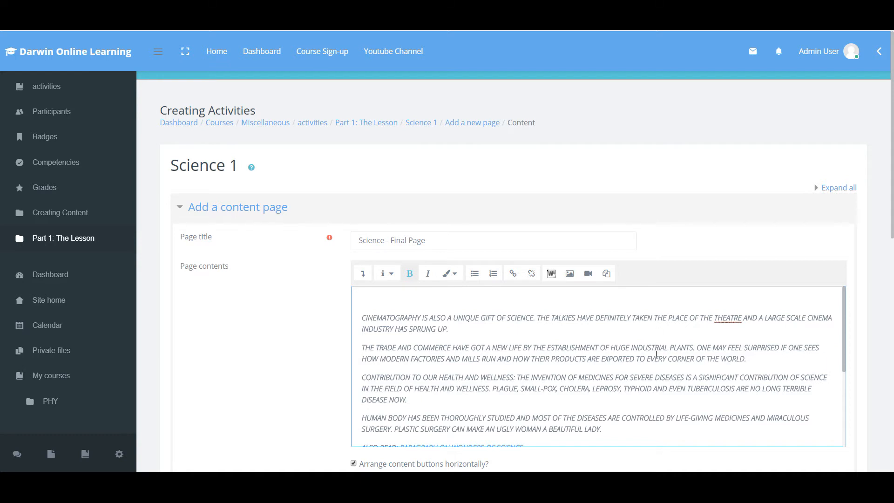
Step: Paste the video's iframe embed code above the existing HTML source of the new page's contents and return to the visual view
left_click(363, 274)
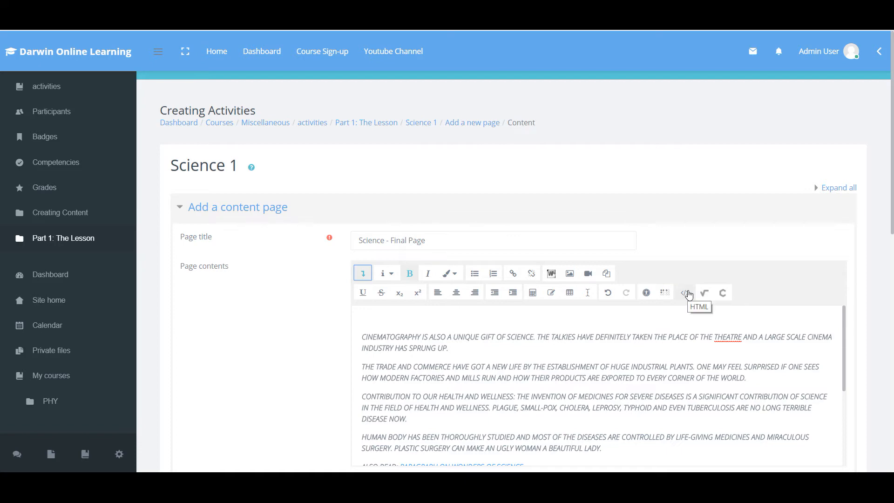
left_click(685, 292)
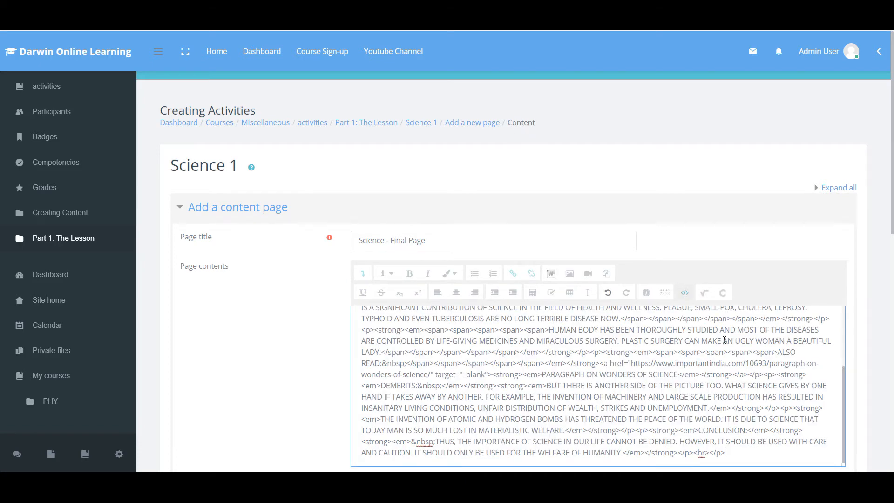
left_click_drag(843, 398, 845, 303)
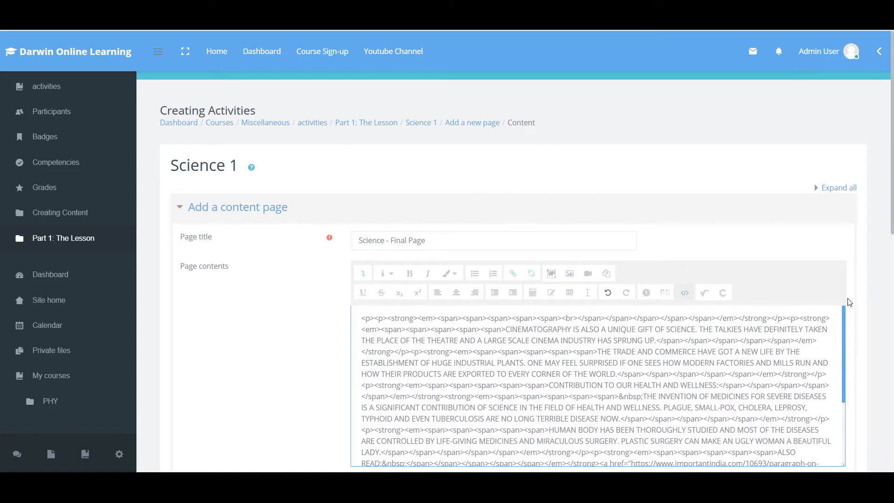
left_click(359, 317)
key("Return")
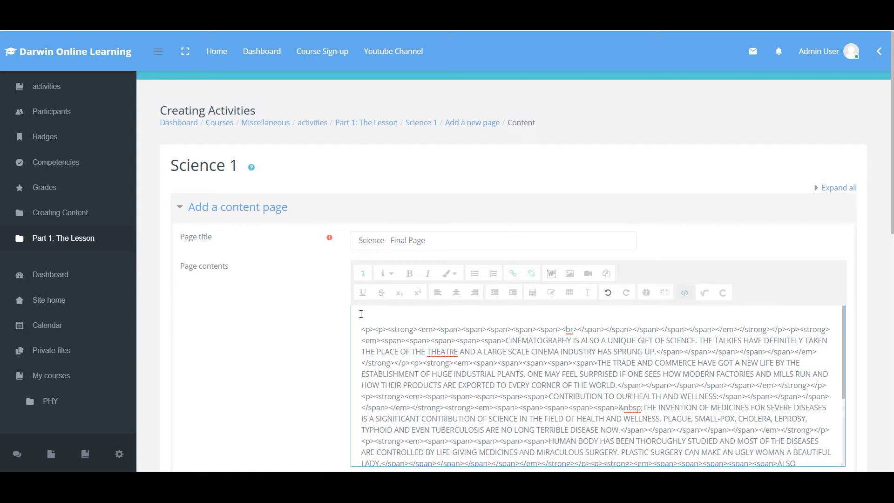
right_click(361, 318)
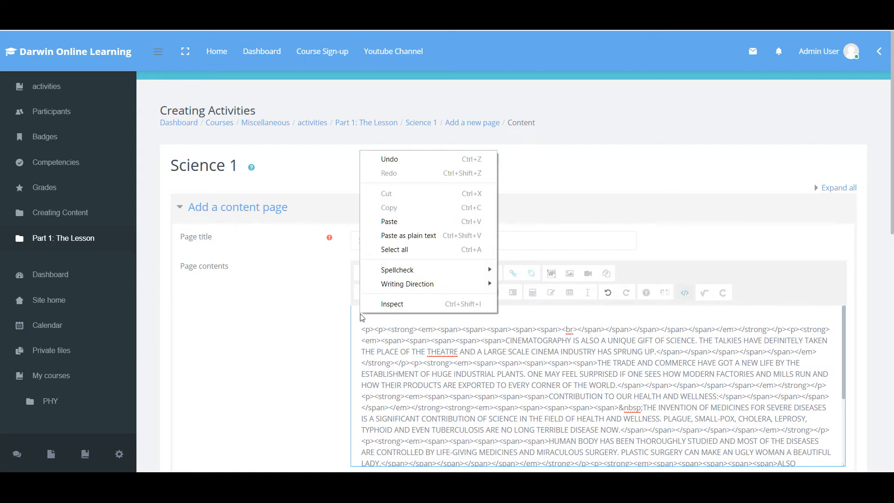
left_click(393, 224)
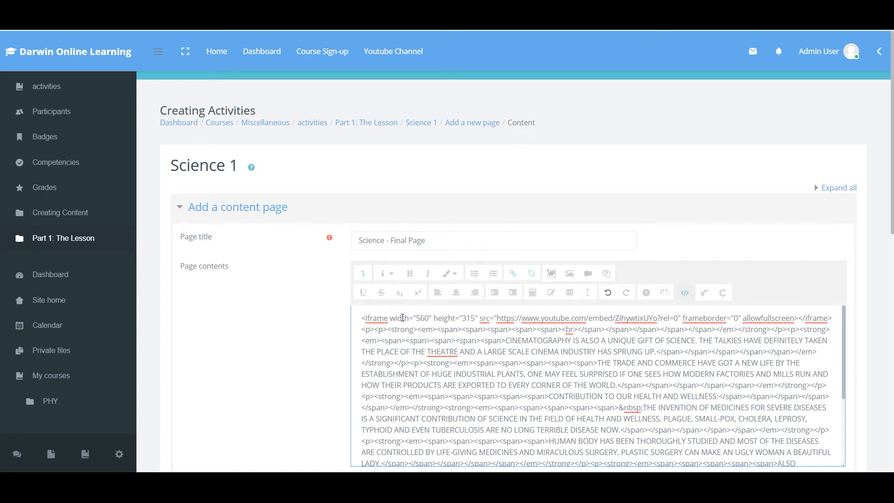
left_click(685, 294)
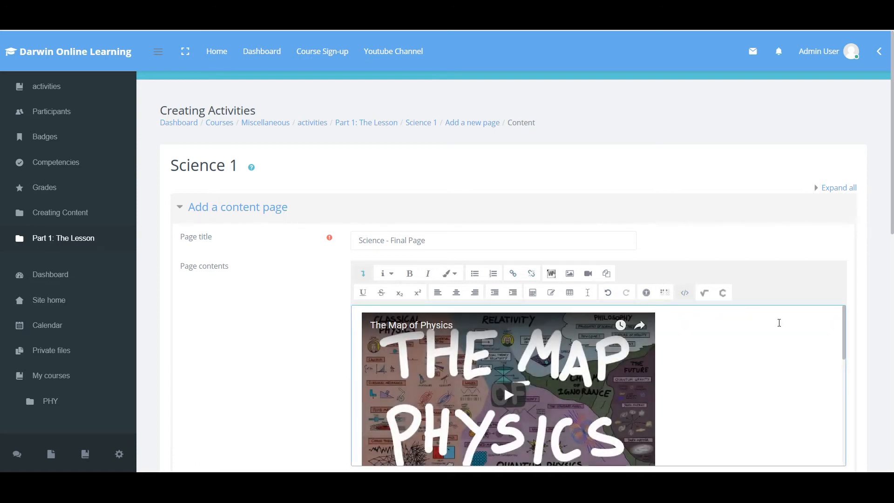
Step: Enter "Thanks for taking lesson" as the Content 1 description of Science - Final Page
scroll(844, 321, "down", 1)
left_click_drag(855, 343, 858, 439)
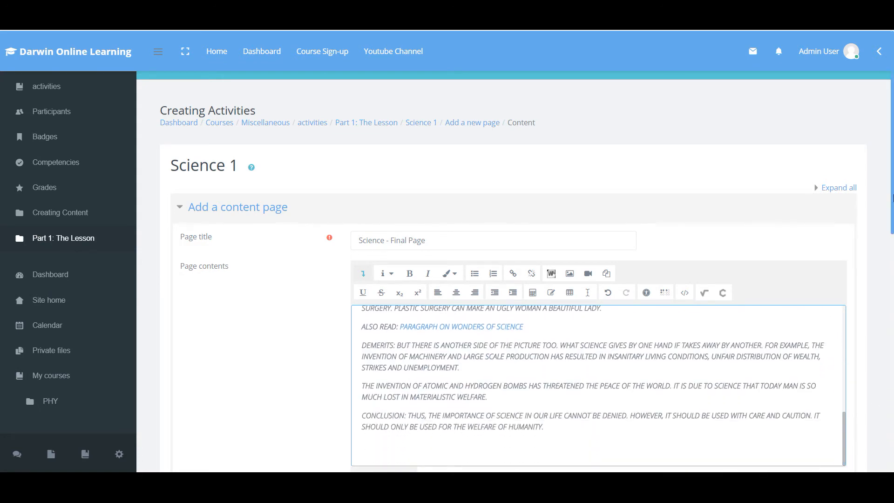
left_click_drag(892, 202, 892, 326)
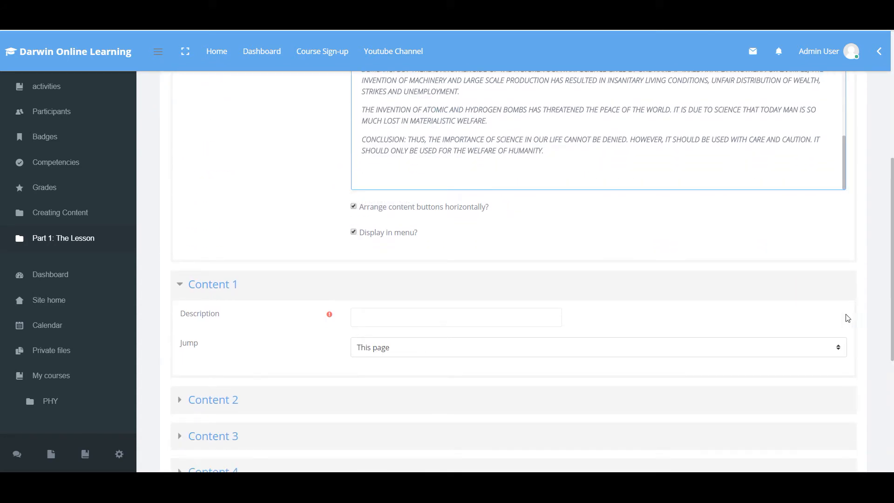
left_click(475, 320)
type("End Lesson")
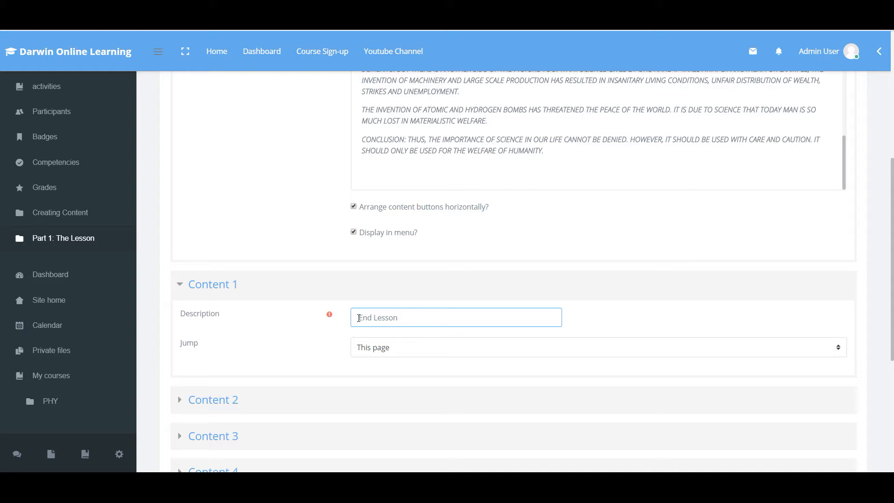
left_click_drag(371, 318, 403, 318)
left_click(409, 318)
left_click_drag(398, 318, 351, 315)
type("Thank")
type("sso")
Step: Set the Content 1 jump of Science - Final Page to End of lesson and save the page
left_click(417, 352)
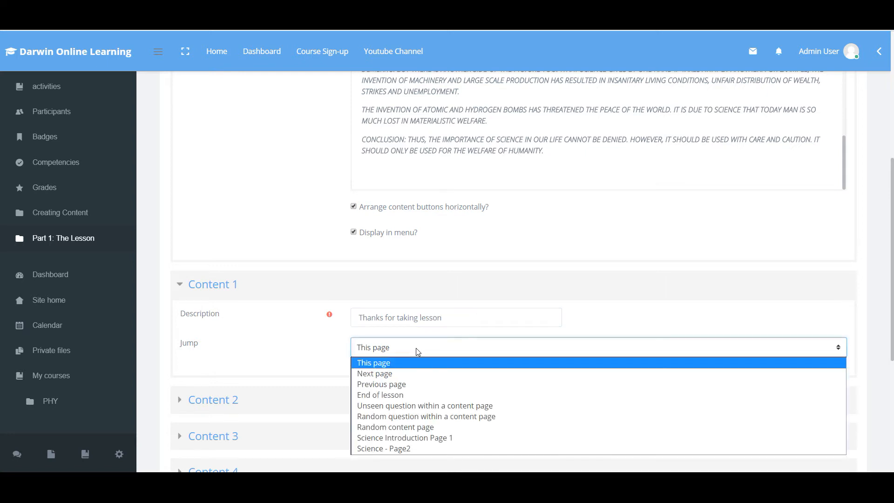
left_click(390, 394)
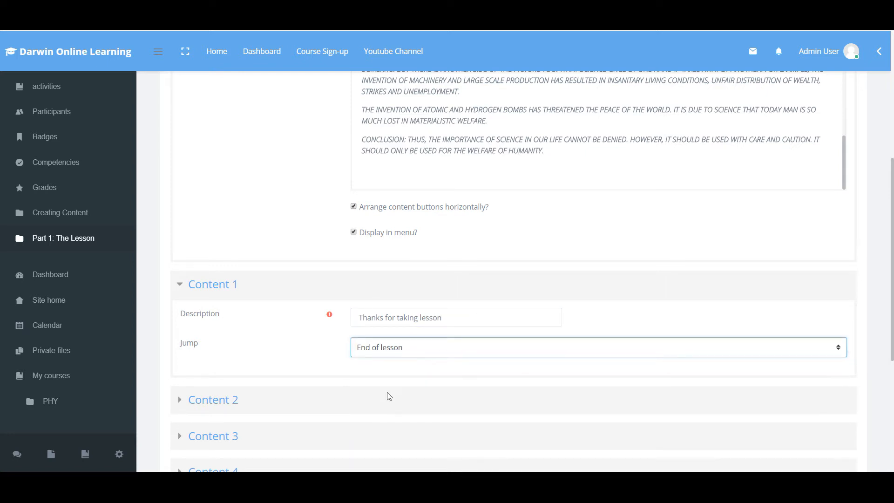
left_click_drag(892, 225, 892, 343)
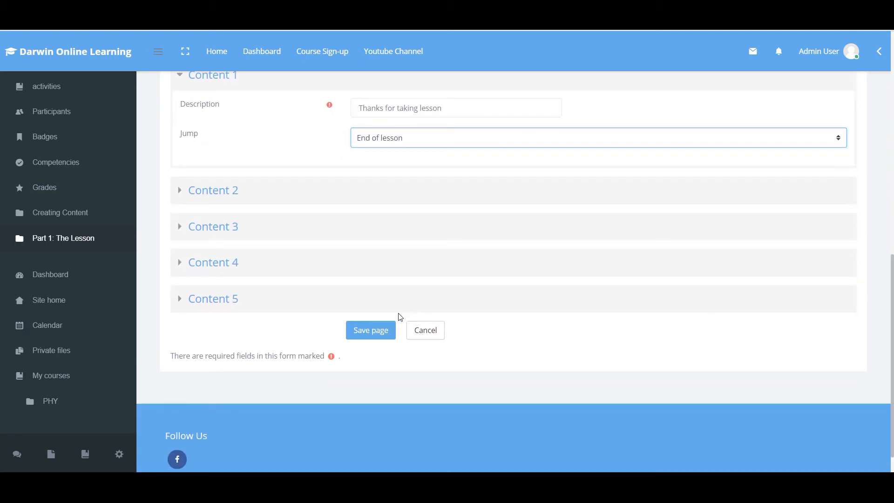
left_click(377, 330)
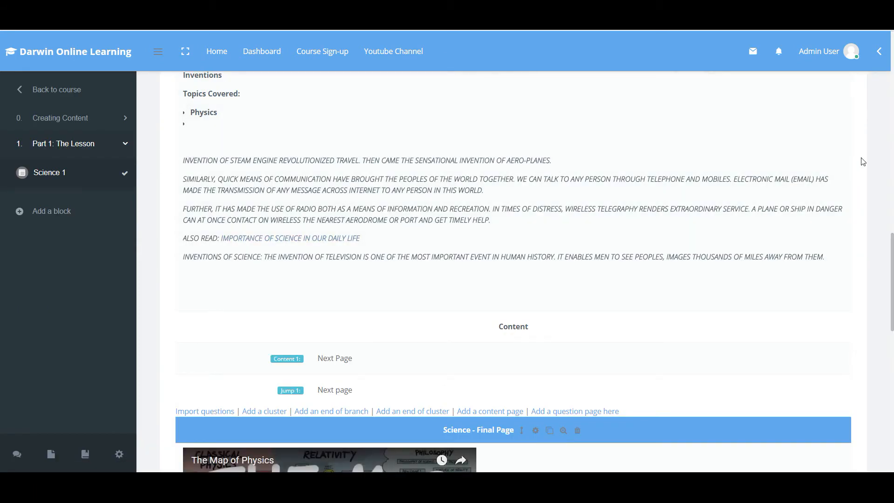
Step: Preview the Science 1 lesson and look through Science Introduction Page 1 down to its end
left_click_drag(893, 279, 886, 87)
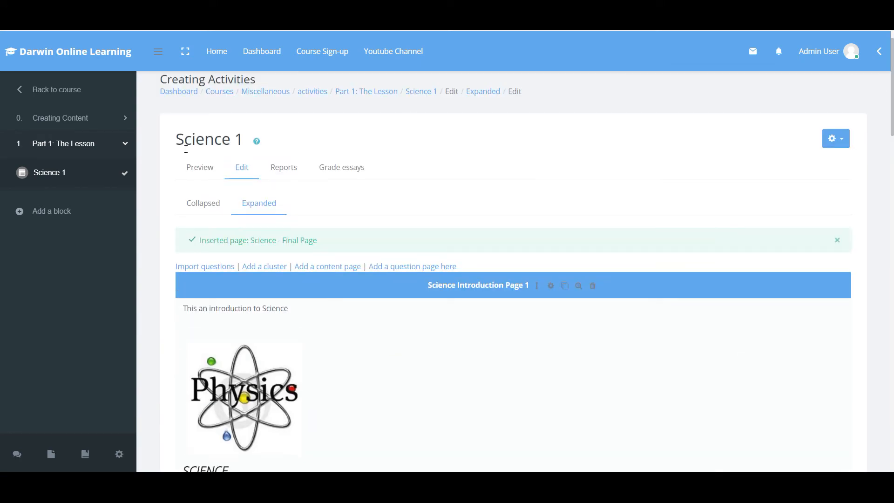
left_click(196, 172)
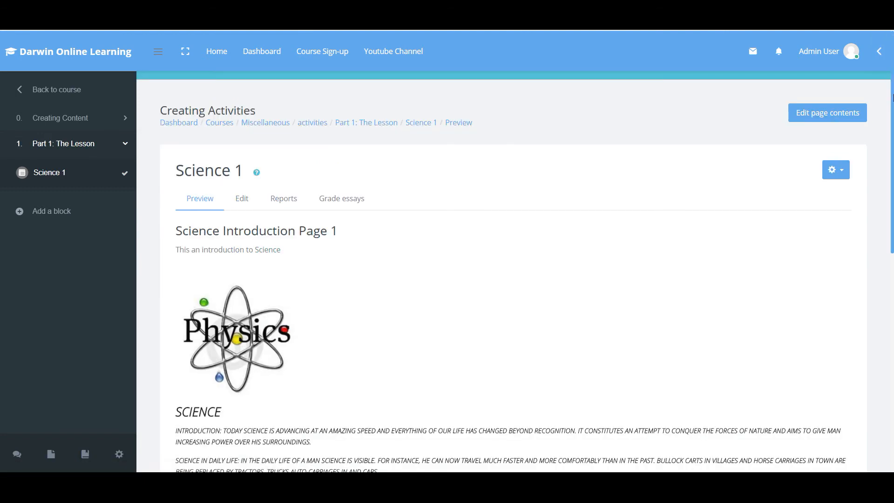
scroll(892, 98, "down", 6)
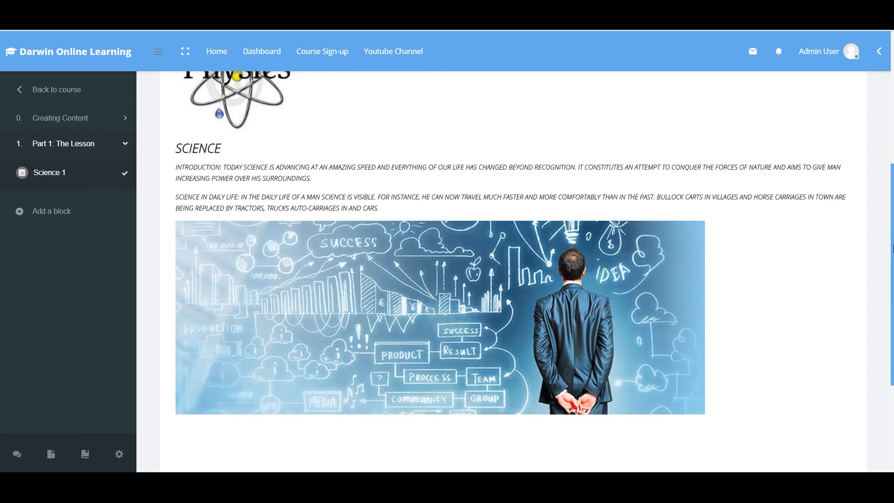
scroll(893, 248, "down", 1)
scroll(893, 195, "up", 5)
left_click_drag(892, 146, 883, 269)
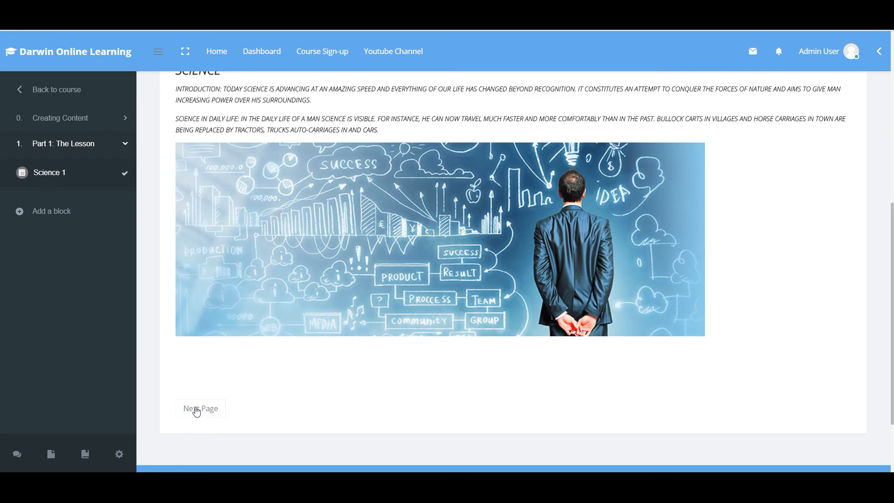
Step: Advance the lesson preview from the introduction through Science - Page2 to Science - Final Page
left_click(196, 410)
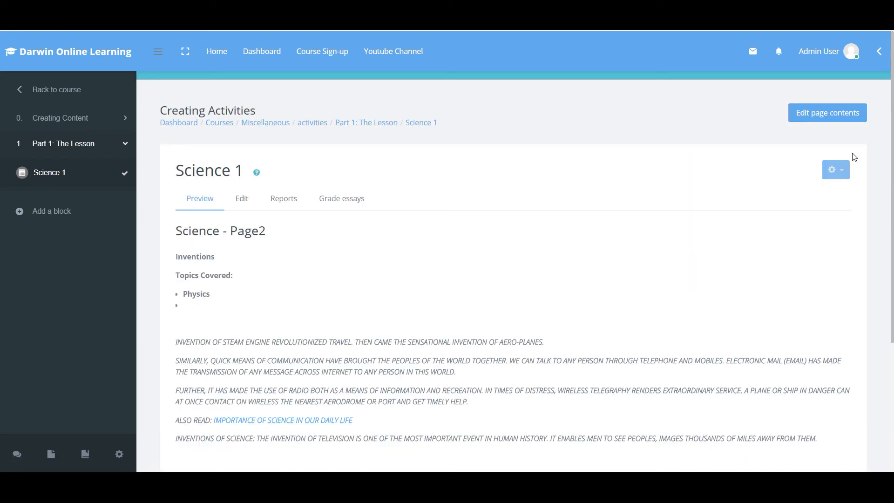
scroll(493, 299, "down", 3)
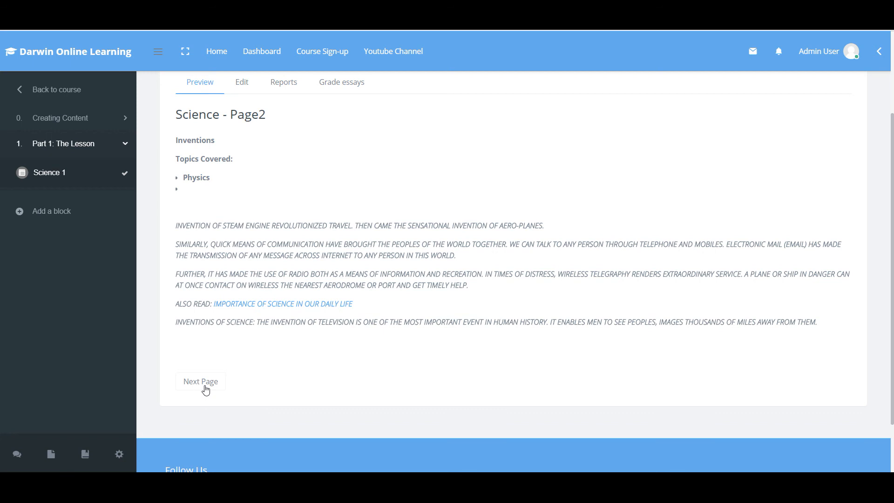
left_click(206, 387)
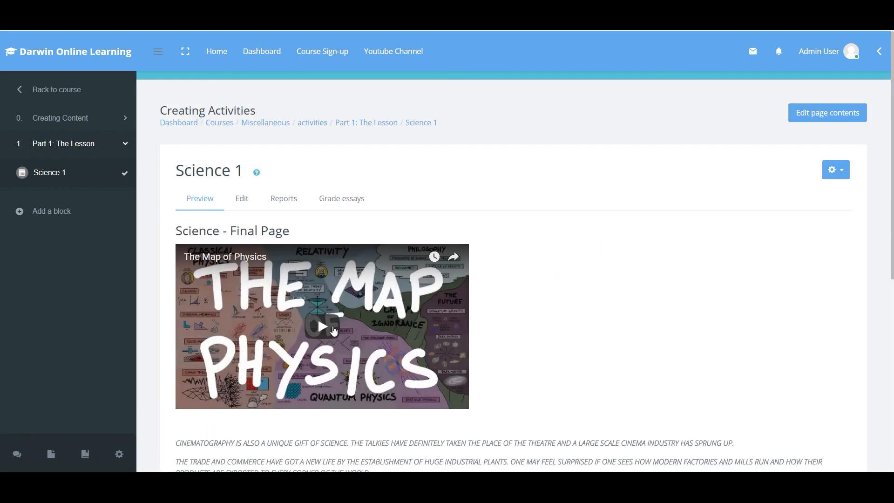
Step: Test the embedded Map of Physics video on Science - Final Page and finish the lesson through "Thanks for taking lesson"
left_click(330, 325)
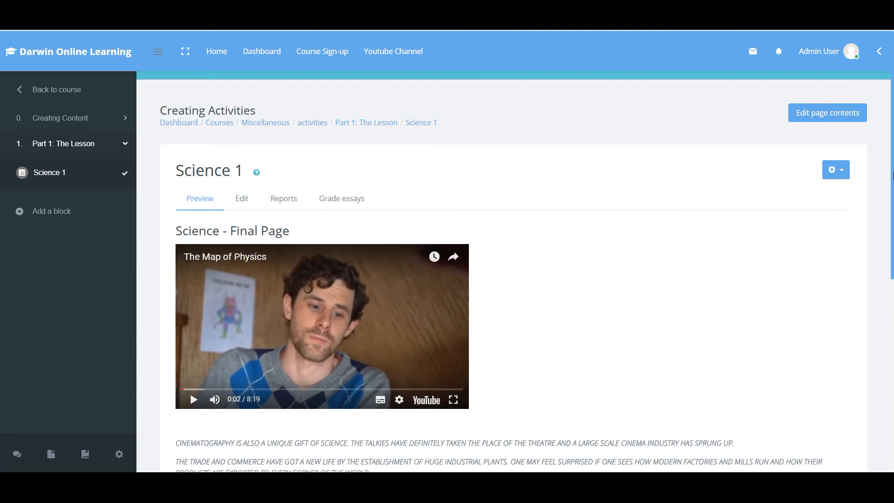
left_click_drag(892, 173, 892, 335)
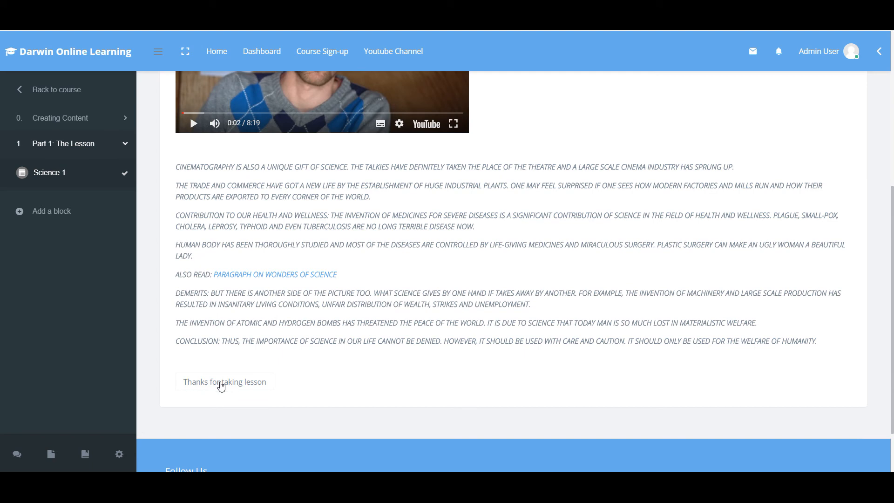
left_click(221, 386)
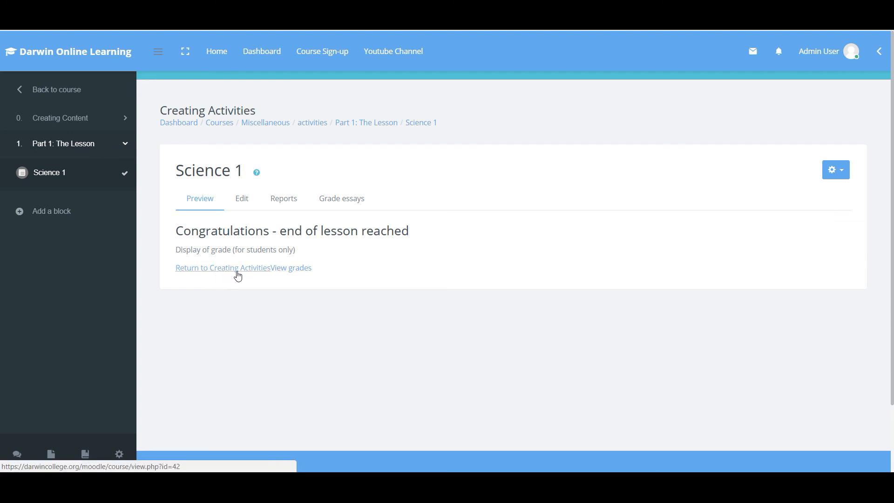
Step: Return to the Creating Activities course page and turn editing off
left_click(237, 274)
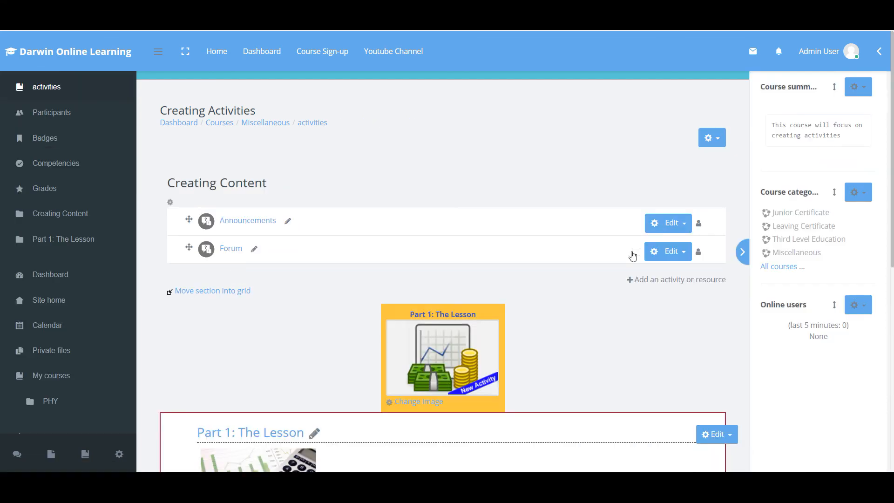
mouse_move(891, 235)
left_mouse_down()
mouse_move(891, 433)
mouse_move(892, 226)
left_mouse_up()
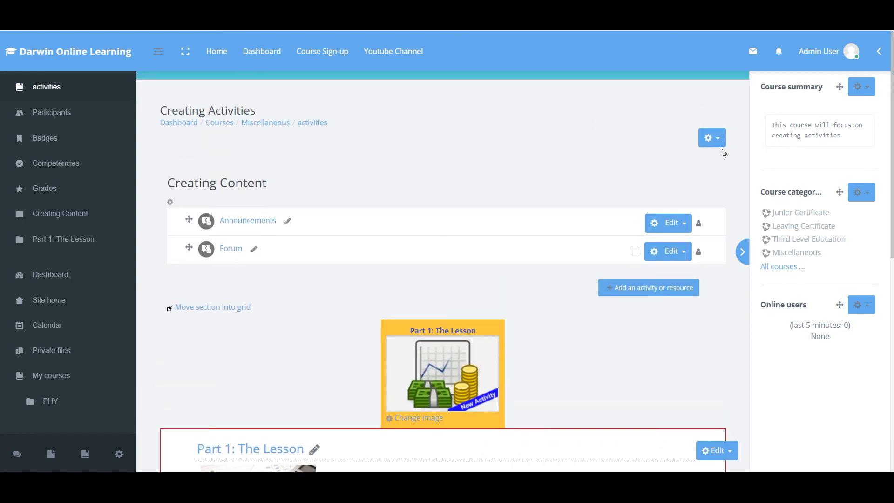
left_click(712, 138)
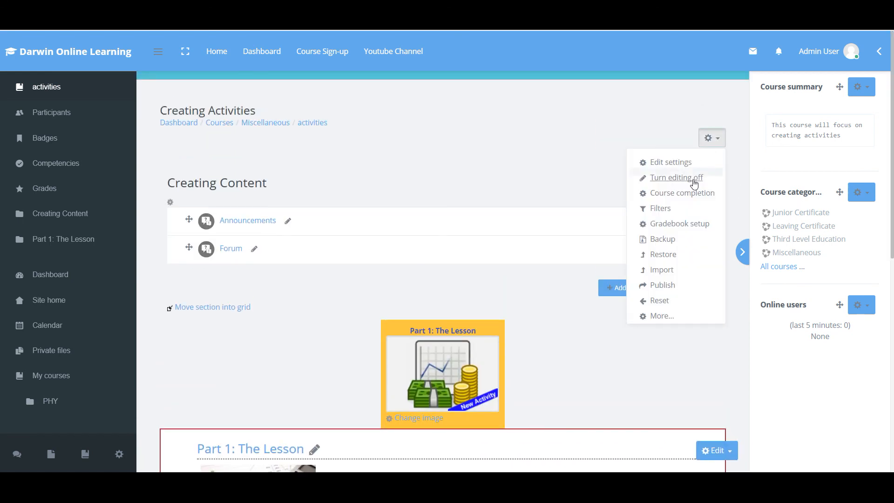
left_click(696, 177)
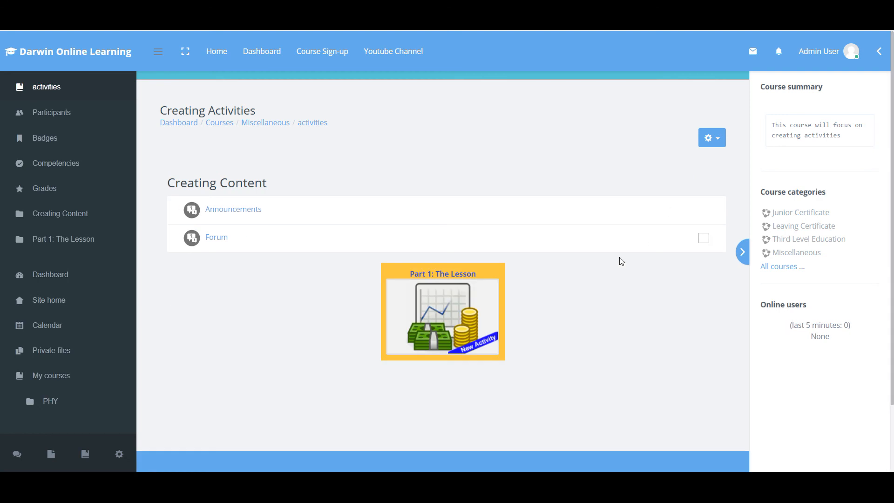
Step: Open Science 1 from the Part 1: The Lesson section with the navigation sidebar collapsed, and view its introduction page
left_click(446, 320)
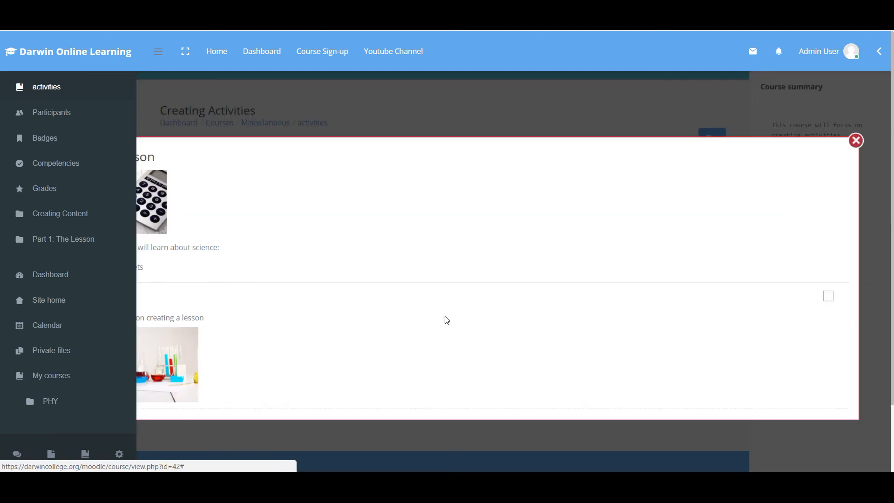
left_click(157, 51)
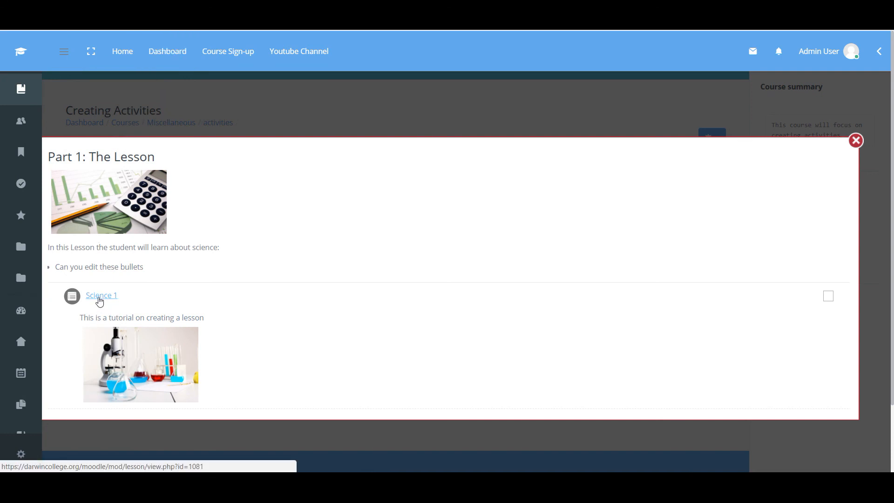
left_click(98, 297)
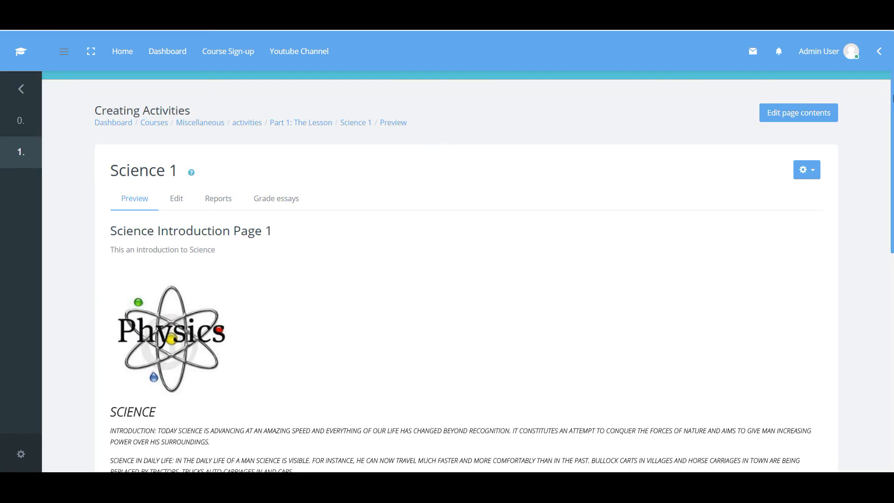
left_click_drag(892, 103, 892, 181)
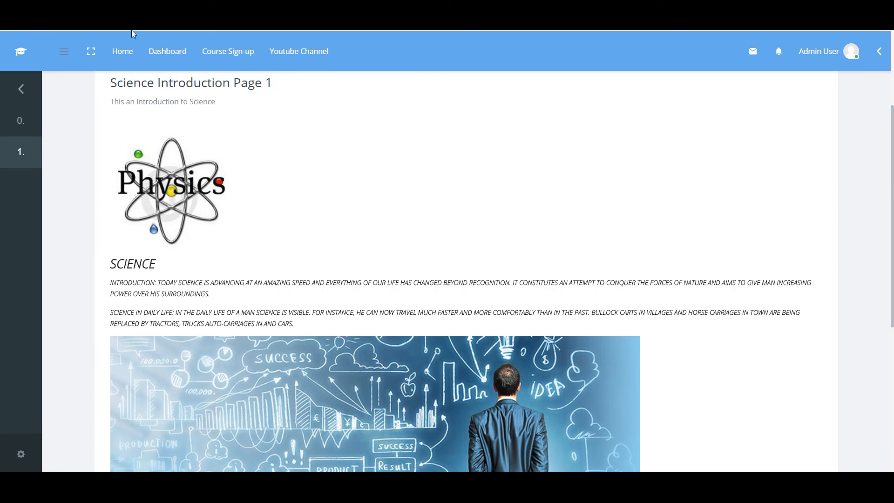